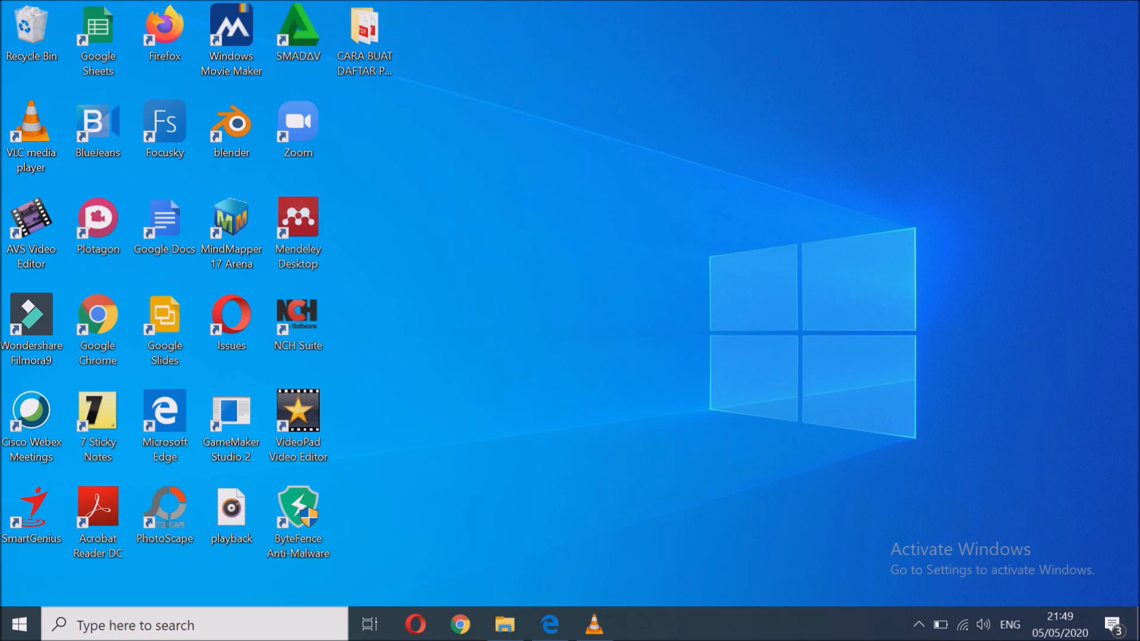
# Launch Word 2016 and create a blank document.
pyautogui.press('super+s')
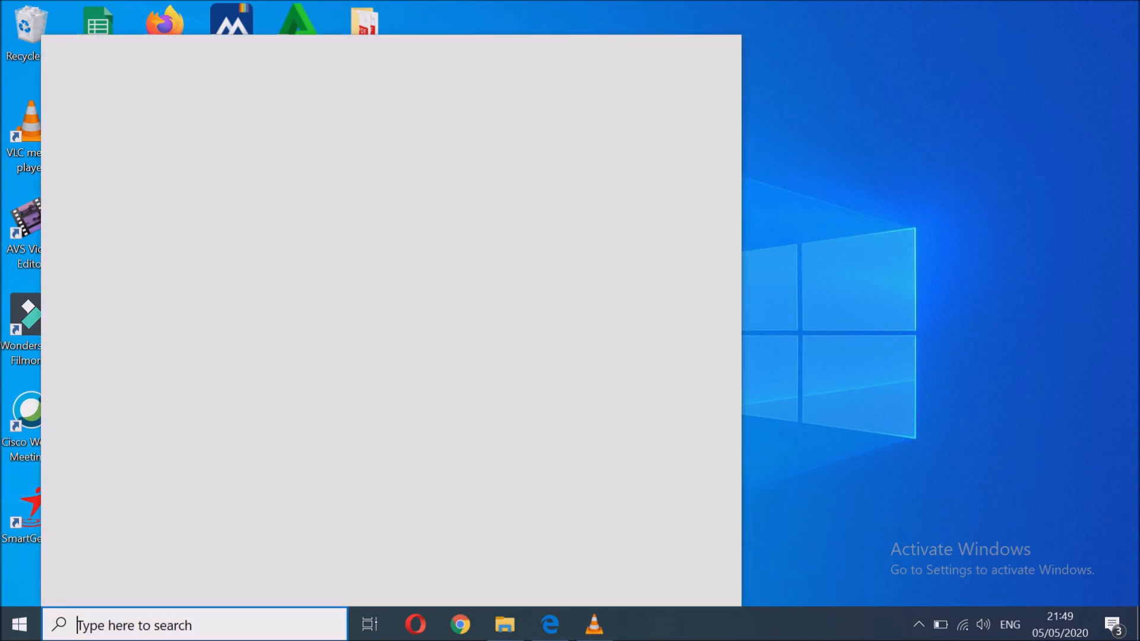
pyautogui.write('word')
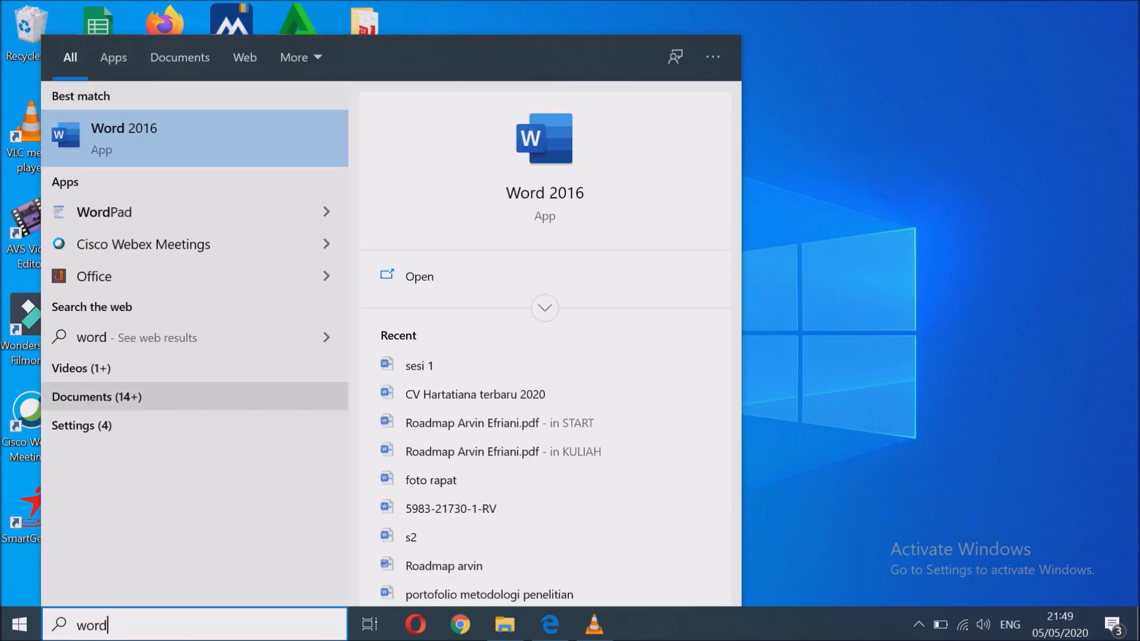
pyautogui.press('Return')
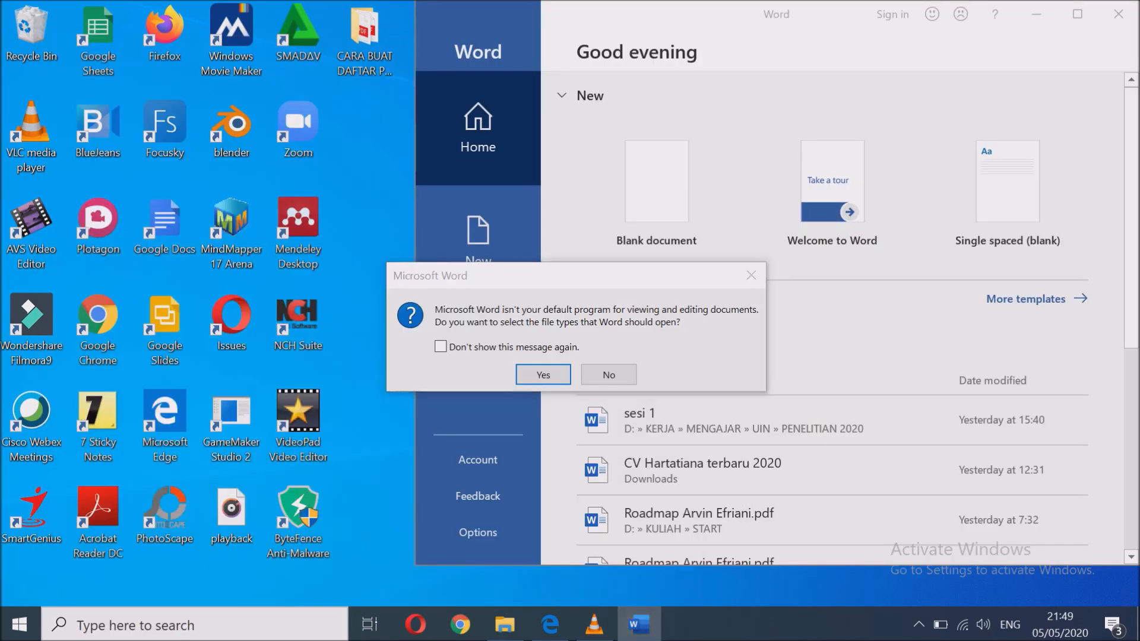
pyautogui.press('Return')
pyautogui.press('Return')
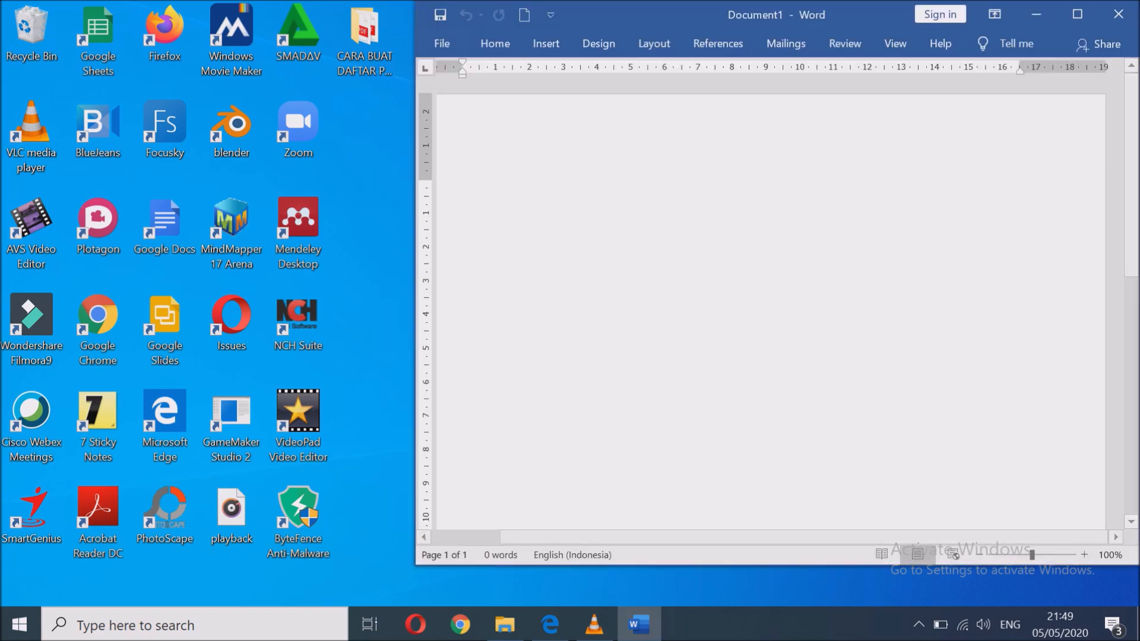
# Open the desktop folder CARA BUAT DAFTAR PUSTAKA and show it beside the blank Word document.
pyautogui.click(1037, 14)
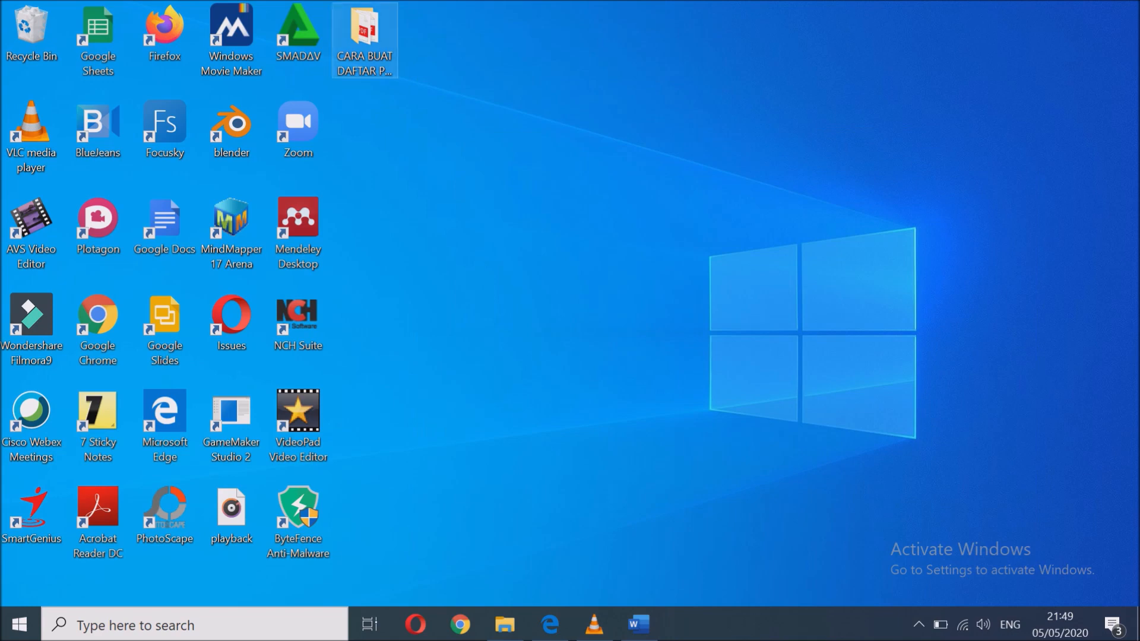
pyautogui.doubleClick(364, 35)
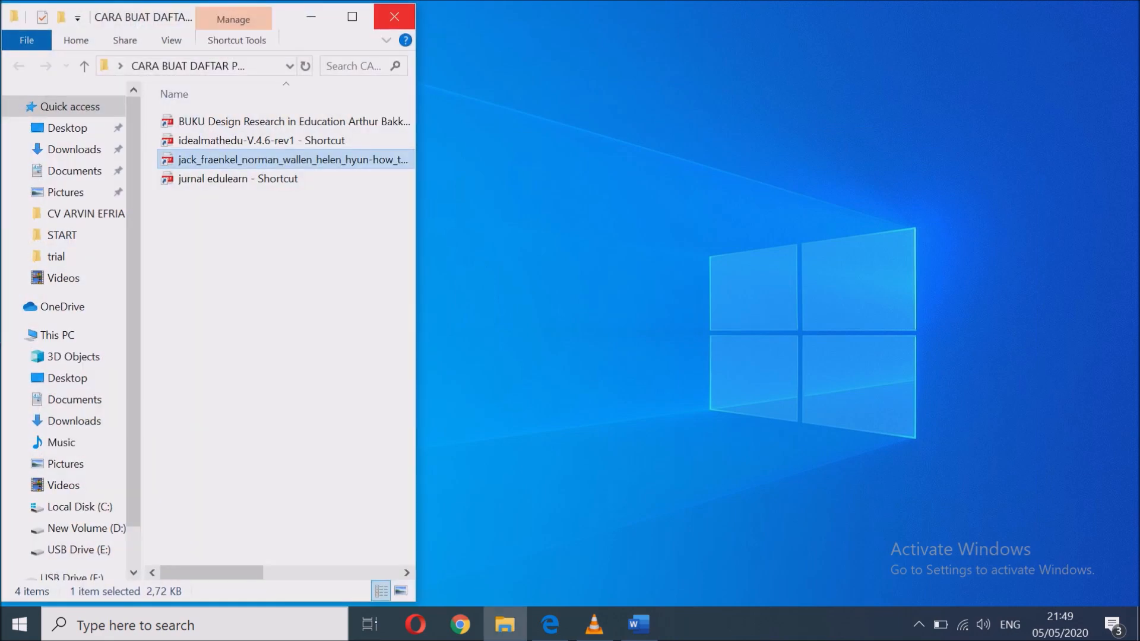
pyautogui.click(638, 624)
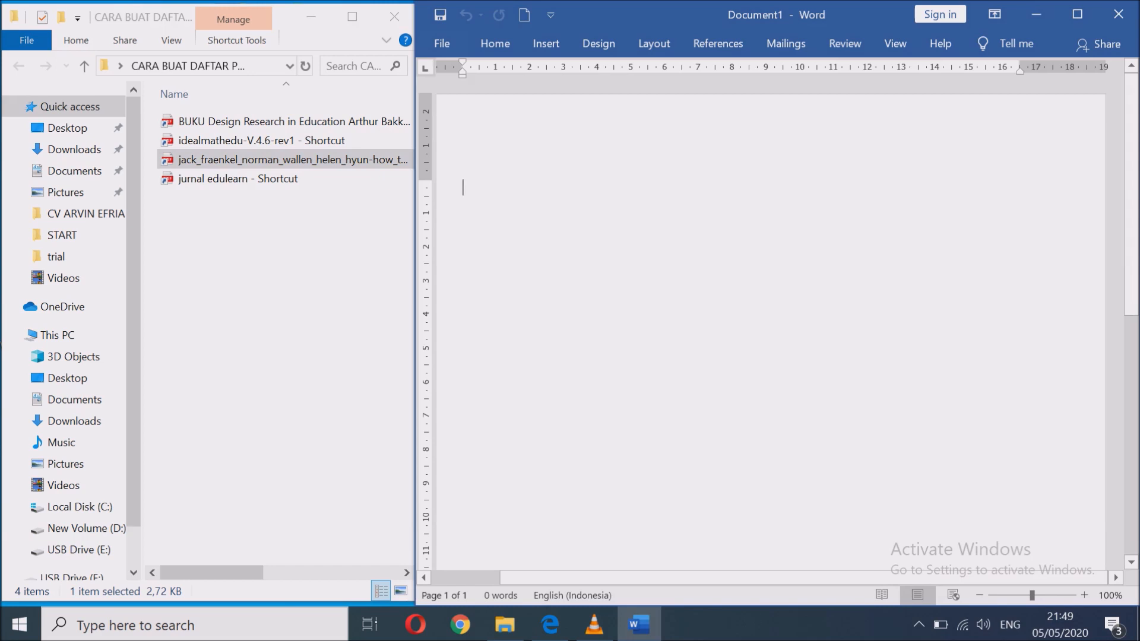
pyautogui.click(285, 238)
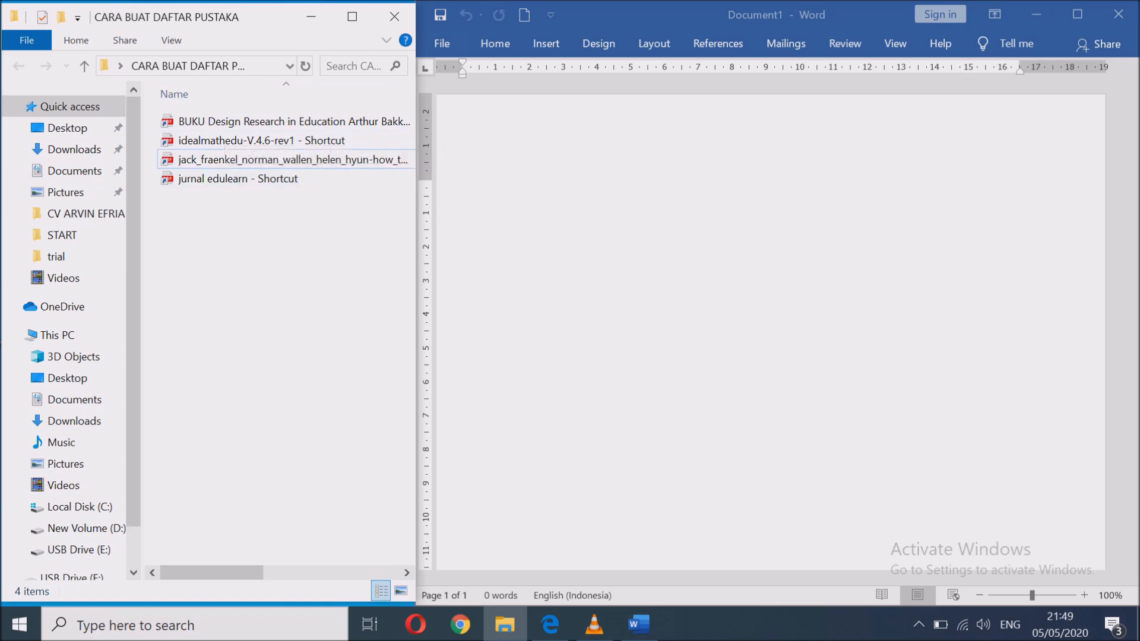
# Open the "jurnal edulearn" PDF from the folder and go to journal page 764, where the references begin.
pyautogui.doubleClick(238, 178)
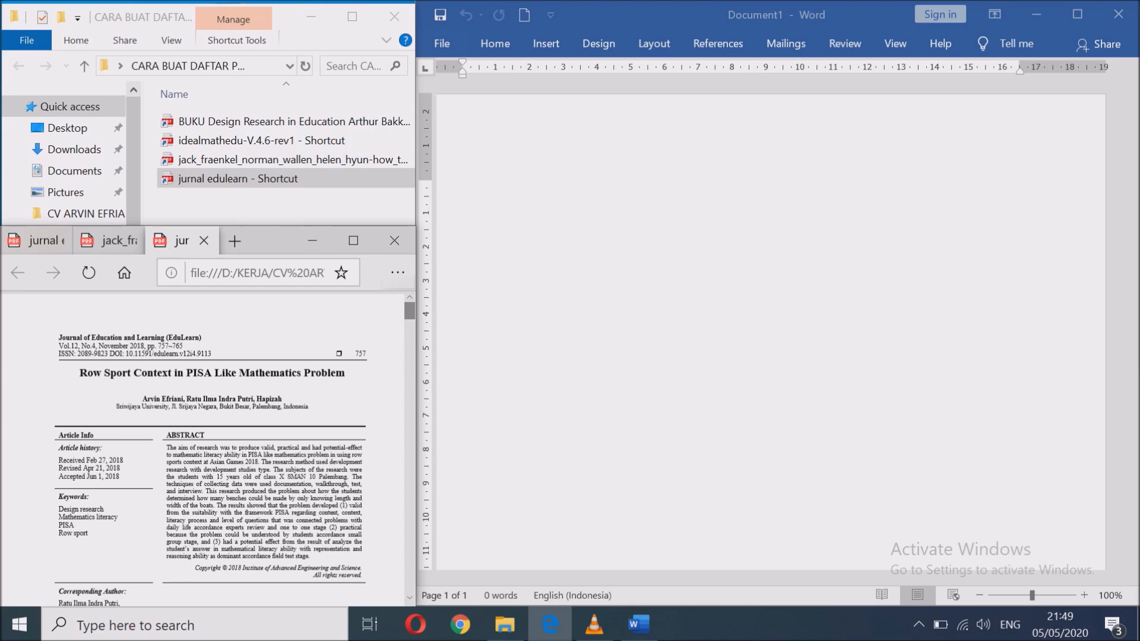
pyautogui.scroll(-20, 208, 449)
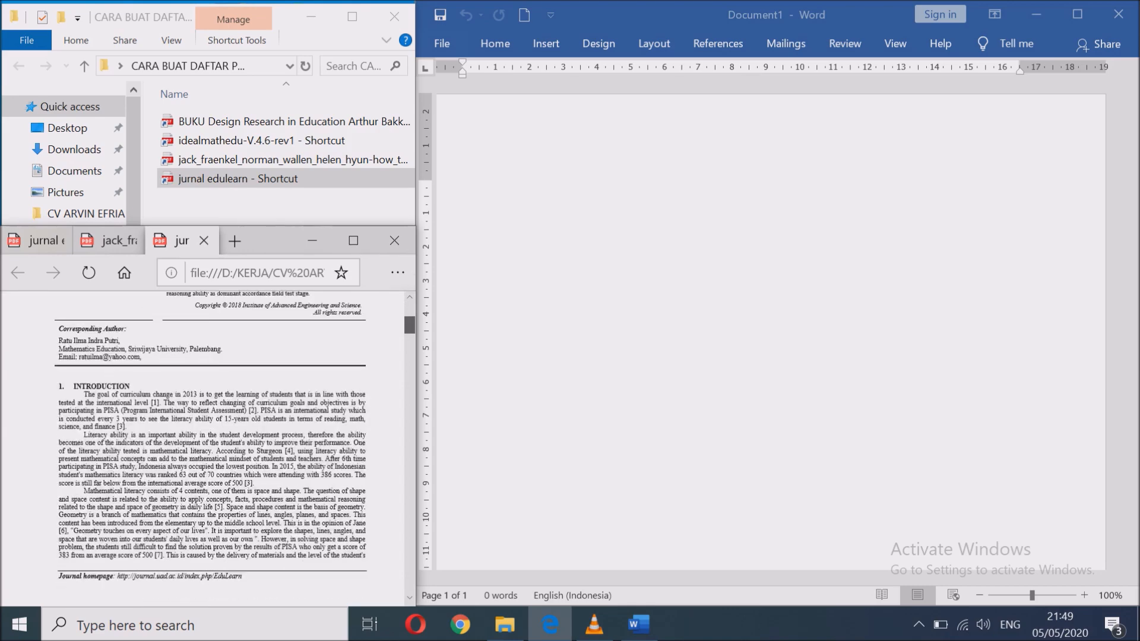
pyautogui.scroll(-15, 207, 449)
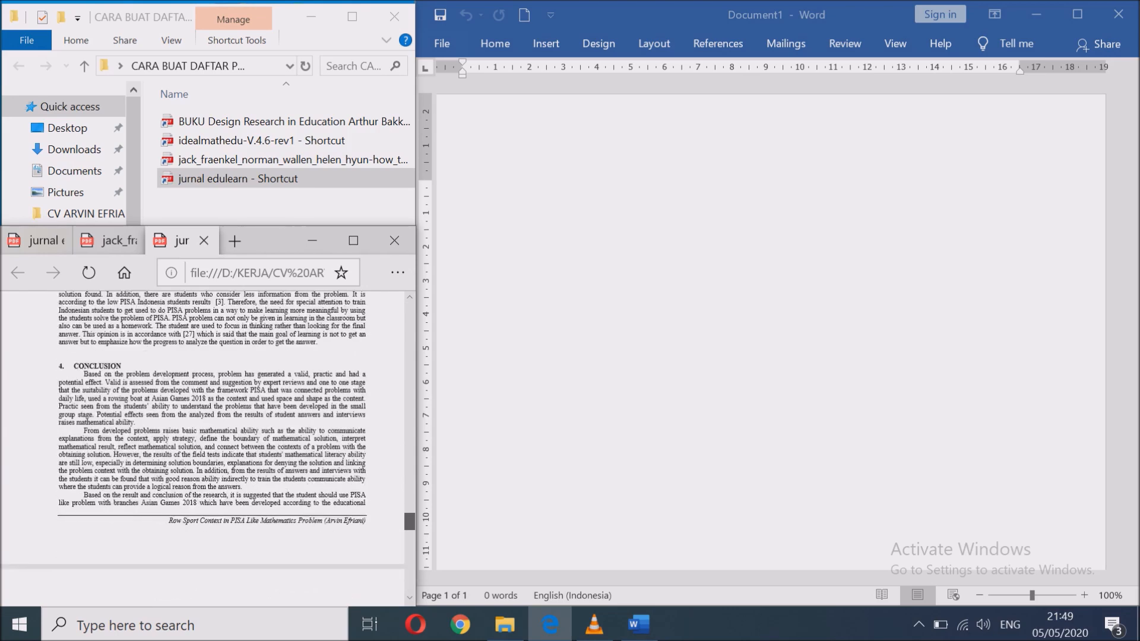
pyautogui.scroll(8, 208, 449)
pyautogui.scroll(2, 208, 449)
pyautogui.scroll(-5, 208, 449)
# Enter the line "Contoh kutipan jurnal" at the start of the Word document and begin a new paragraph.
pyautogui.click(468, 189)
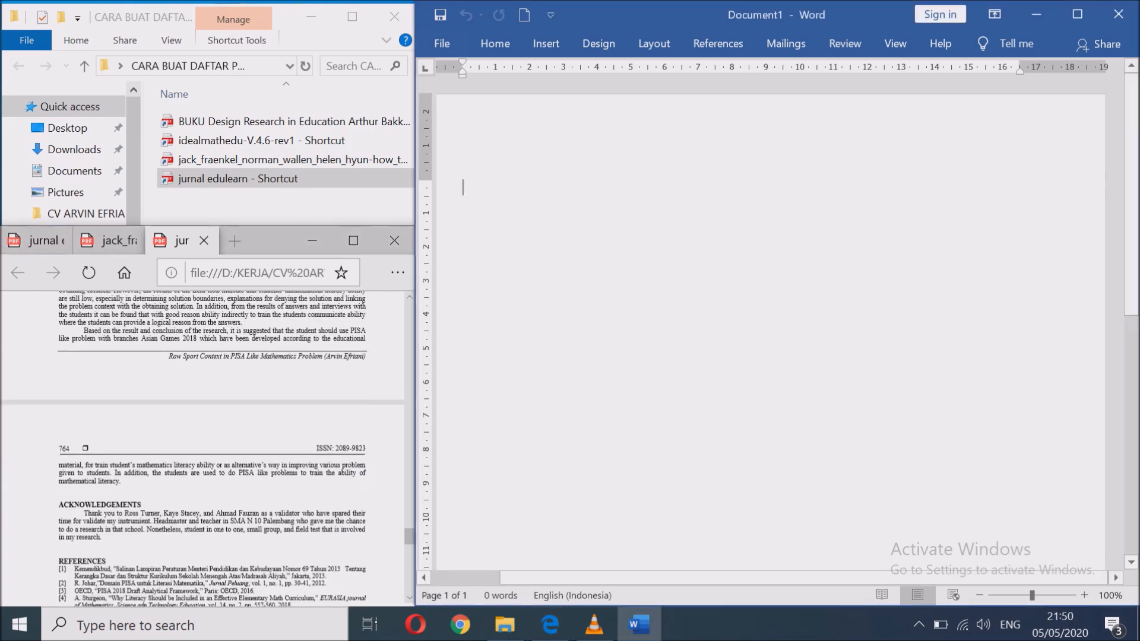
pyautogui.write('cont')
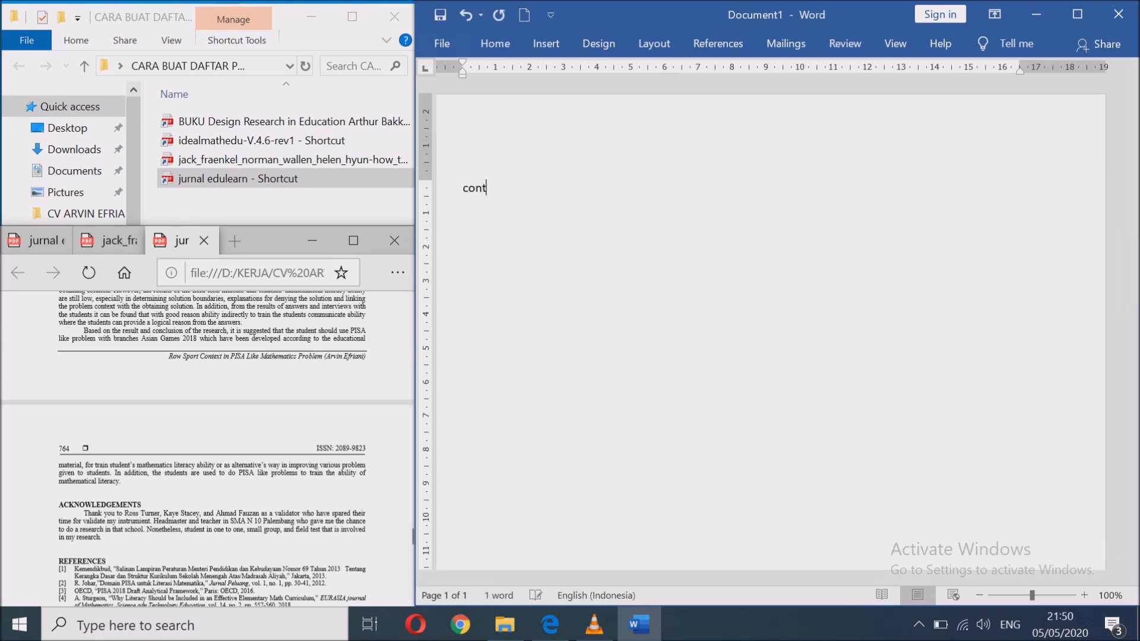
pyautogui.write('oh kutipan jurnal')
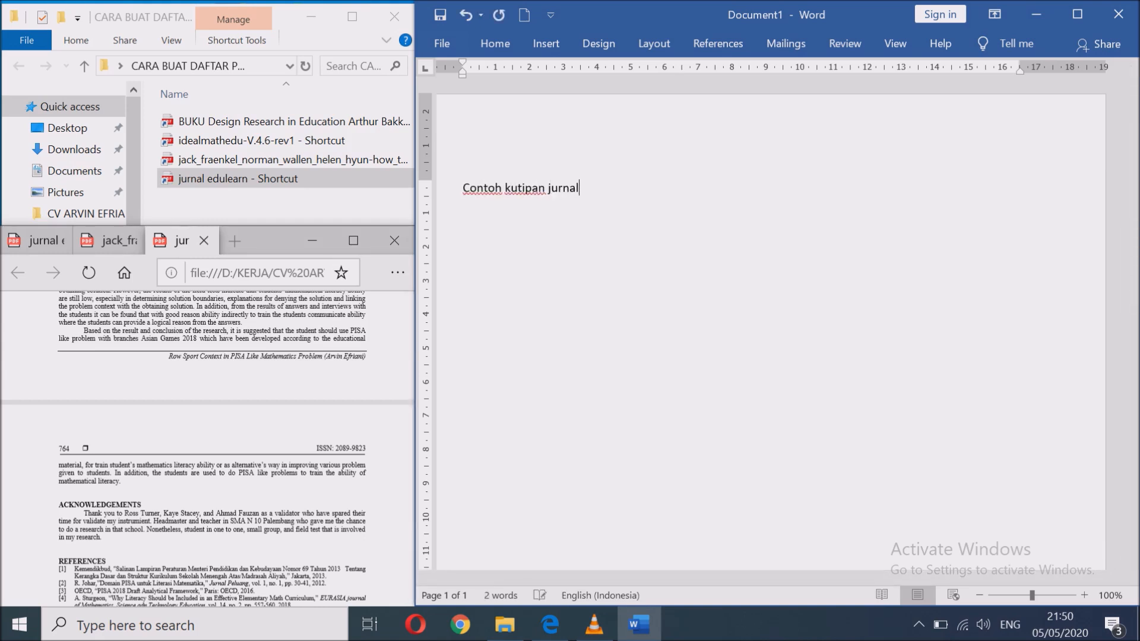
pyautogui.press('Return')
# Copy the passage from "for train student's mathematics literacy ability" to "given to students" on PDF page 764 into the Word document below the heading.
pyautogui.moveTo(83, 465); pyautogui.dragTo(110, 474)
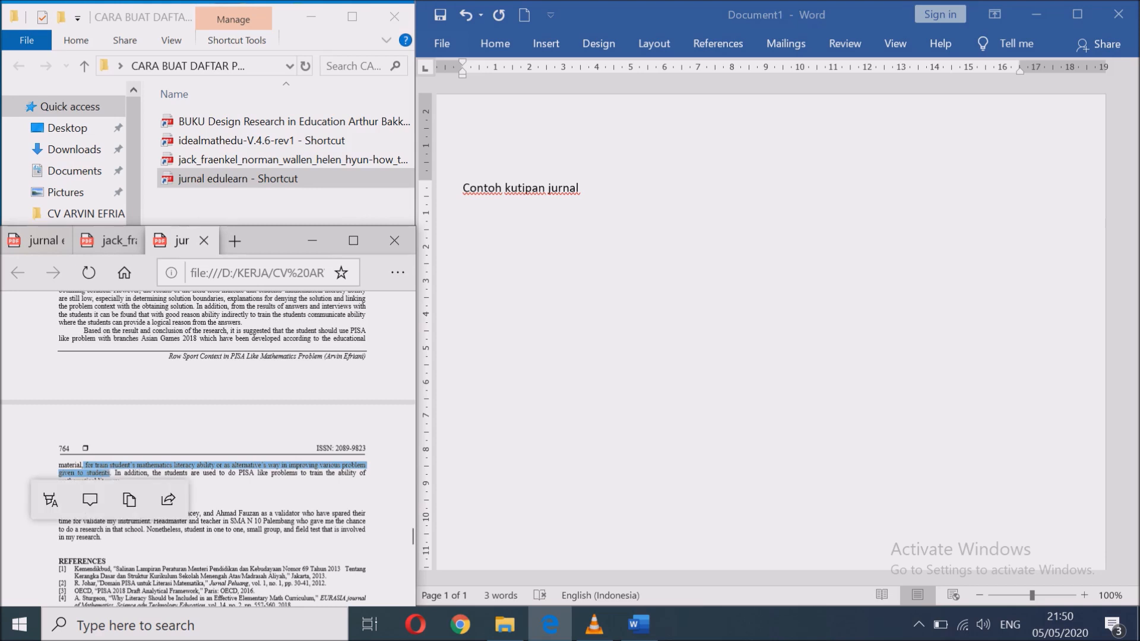
pyautogui.hotkey('ctrl', 'c')
pyautogui.hotkey('alt', 'Tab')
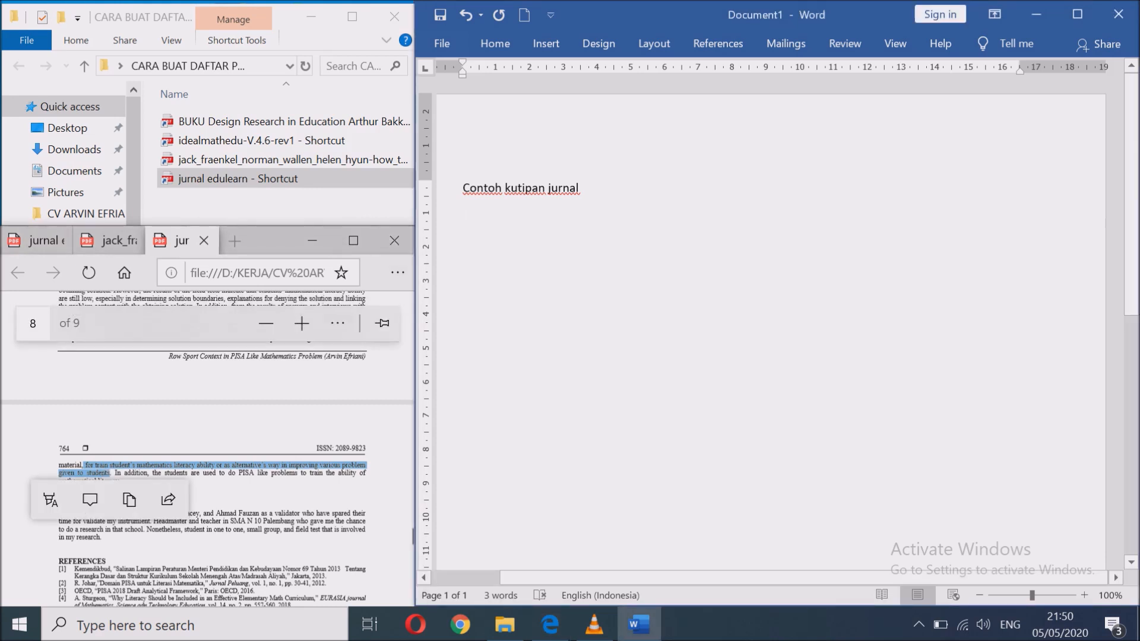
pyautogui.hotkey('ctrl', 'v')
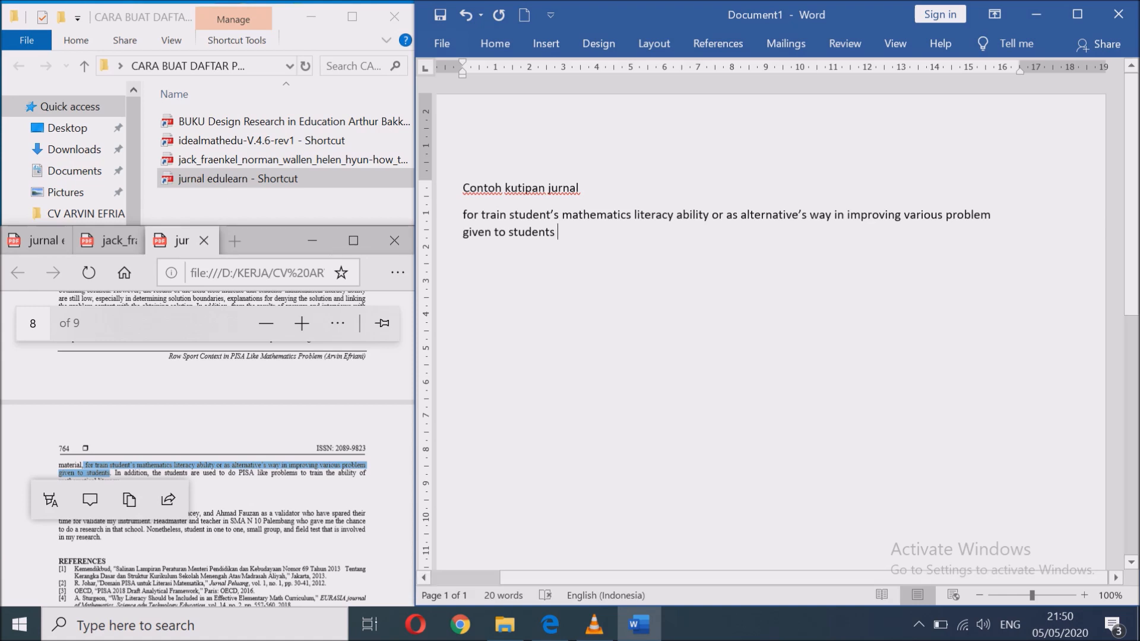
# Return the PDF to its first page, and start a new citation source of type Journal Article after the pasted quotation.
pyautogui.click(238, 416)
pyautogui.moveTo(409, 537); pyautogui.dragTo(409, 310)
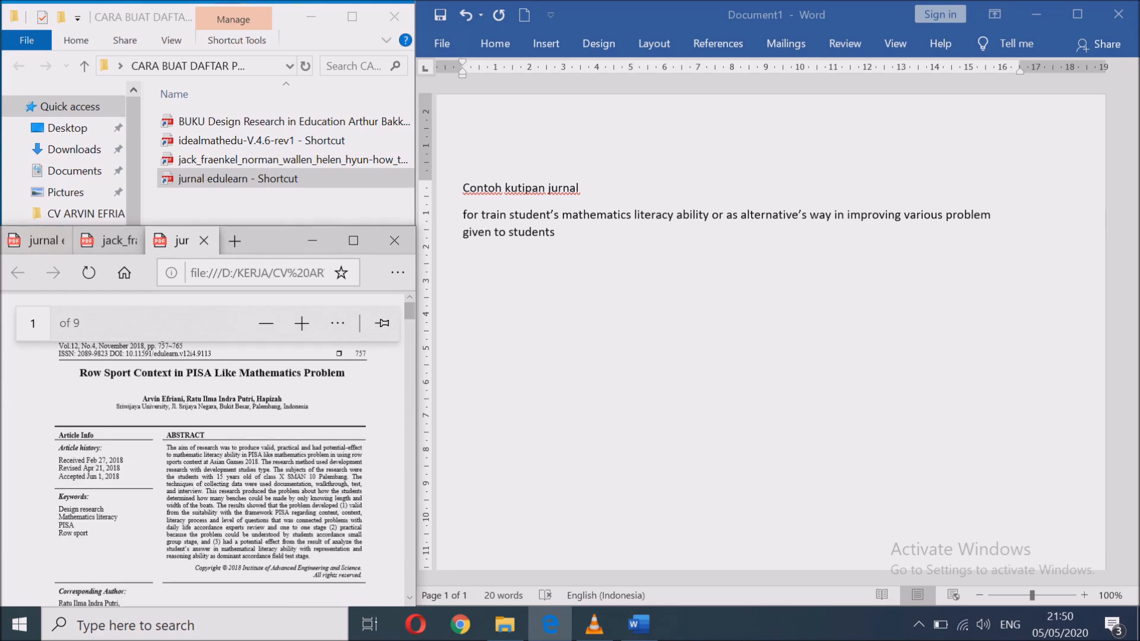
pyautogui.click(564, 231)
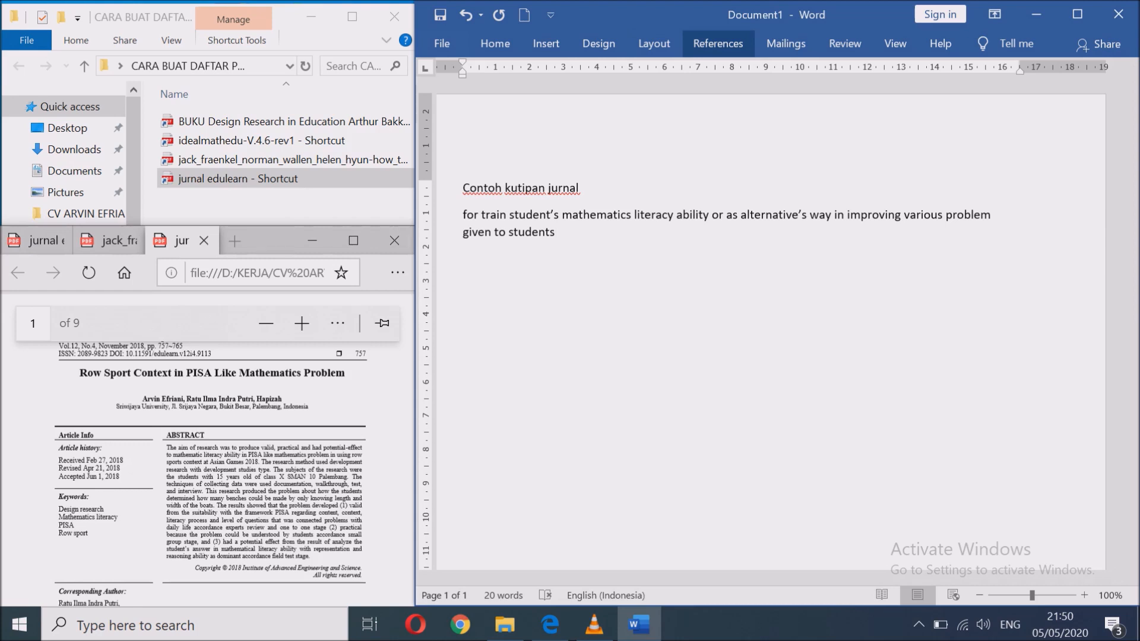
pyautogui.click(718, 44)
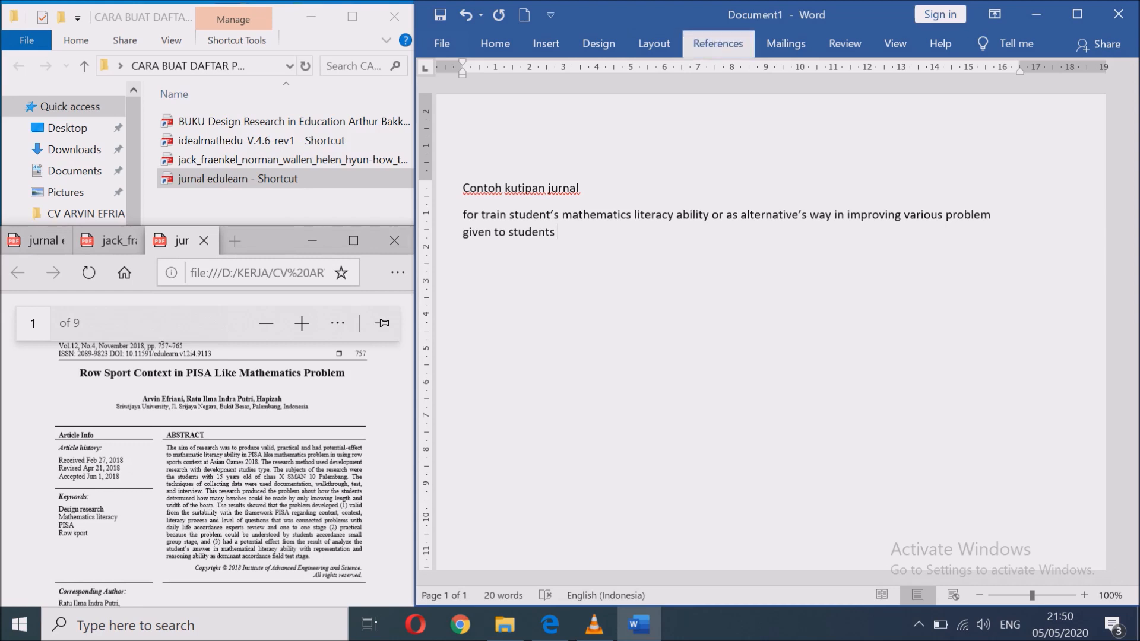
pyautogui.click(748, 95)
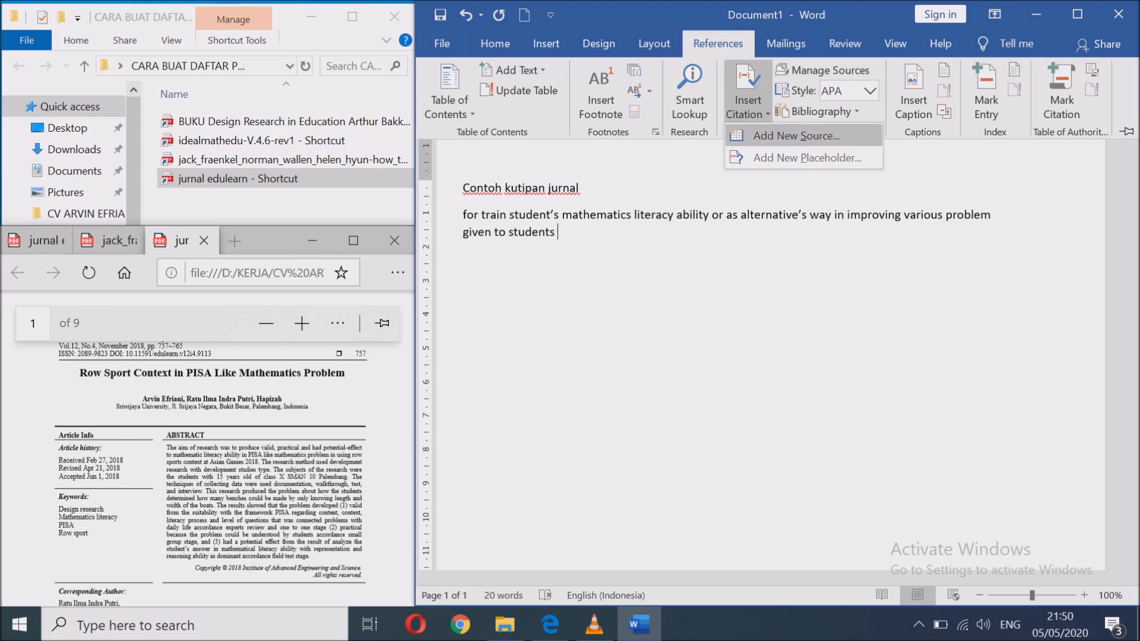
pyautogui.click(796, 136)
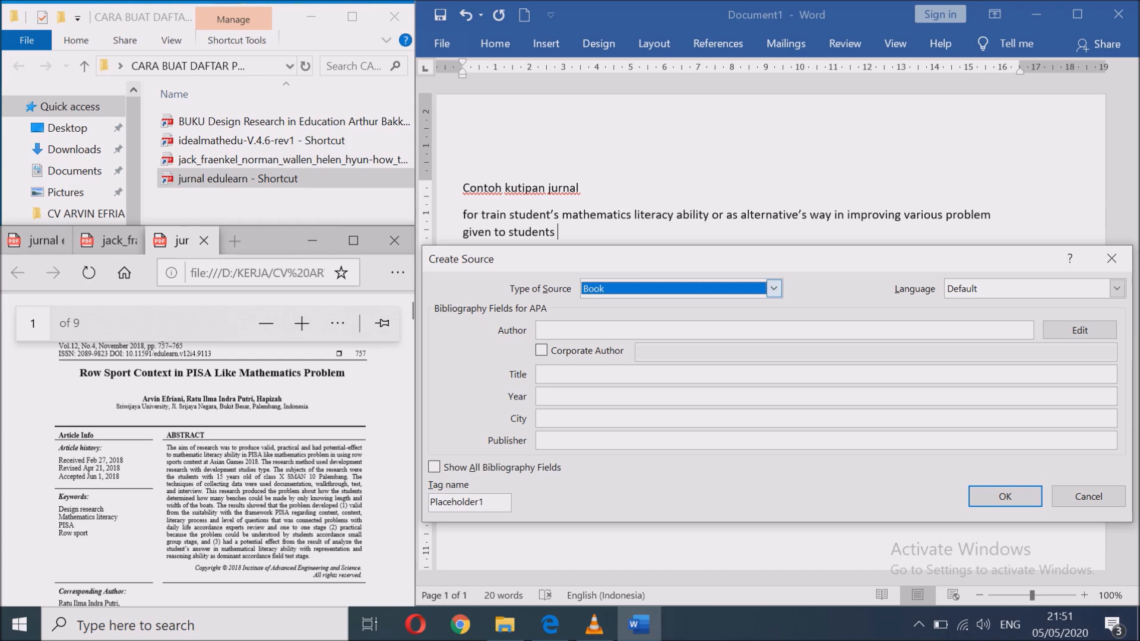
pyautogui.click(774, 289)
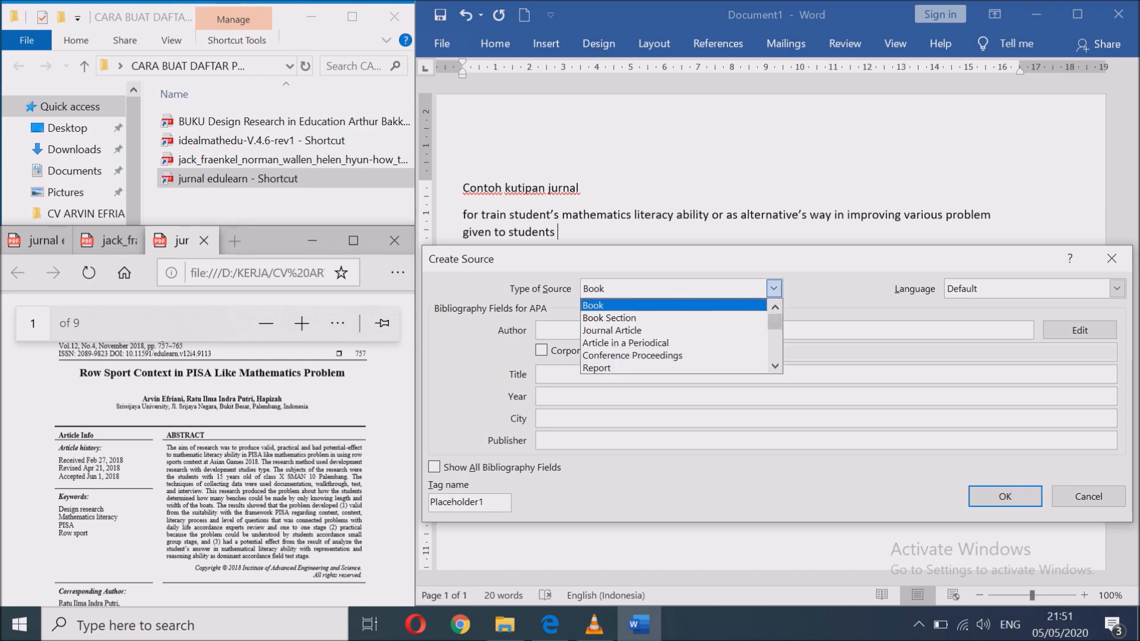
pyautogui.press('Down')
pyautogui.press('Down')
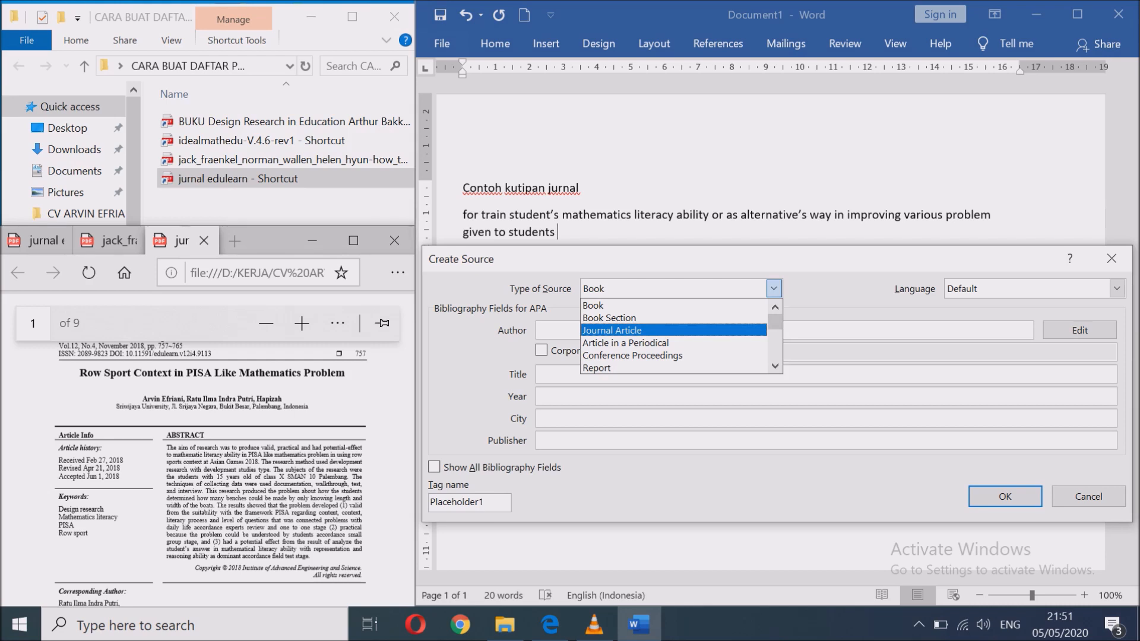
pyautogui.press('Return')
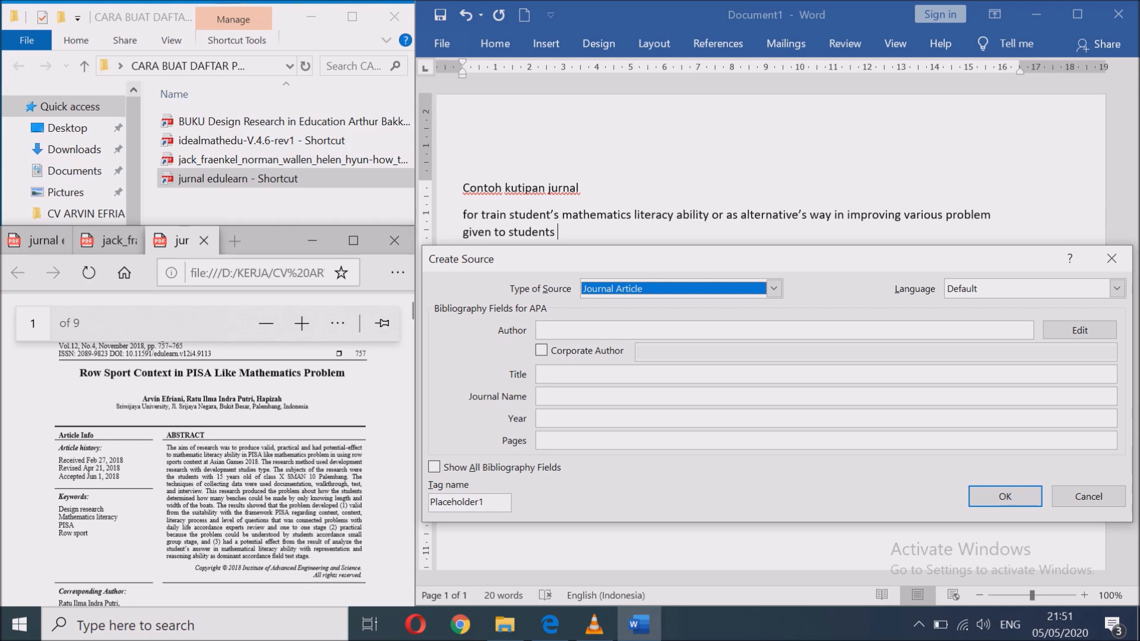
# Fill the source's Author field with the article's three authors copied from the PDF, separating the names with semicolons instead of commas.
pyautogui.moveTo(143, 399); pyautogui.dragTo(283, 399)
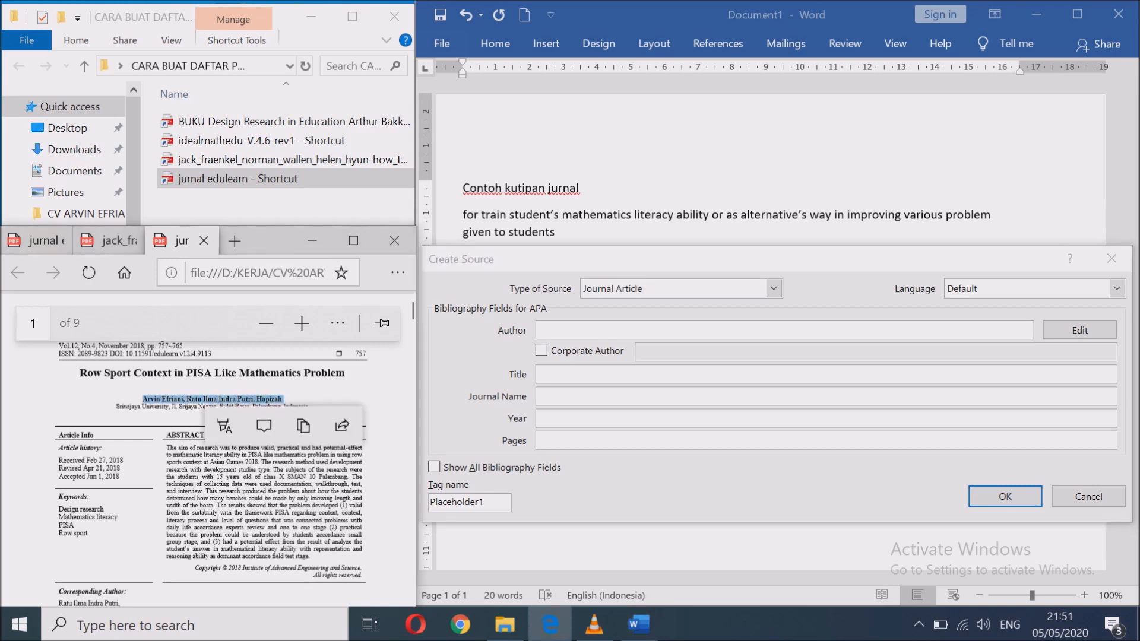
pyautogui.click(538, 330)
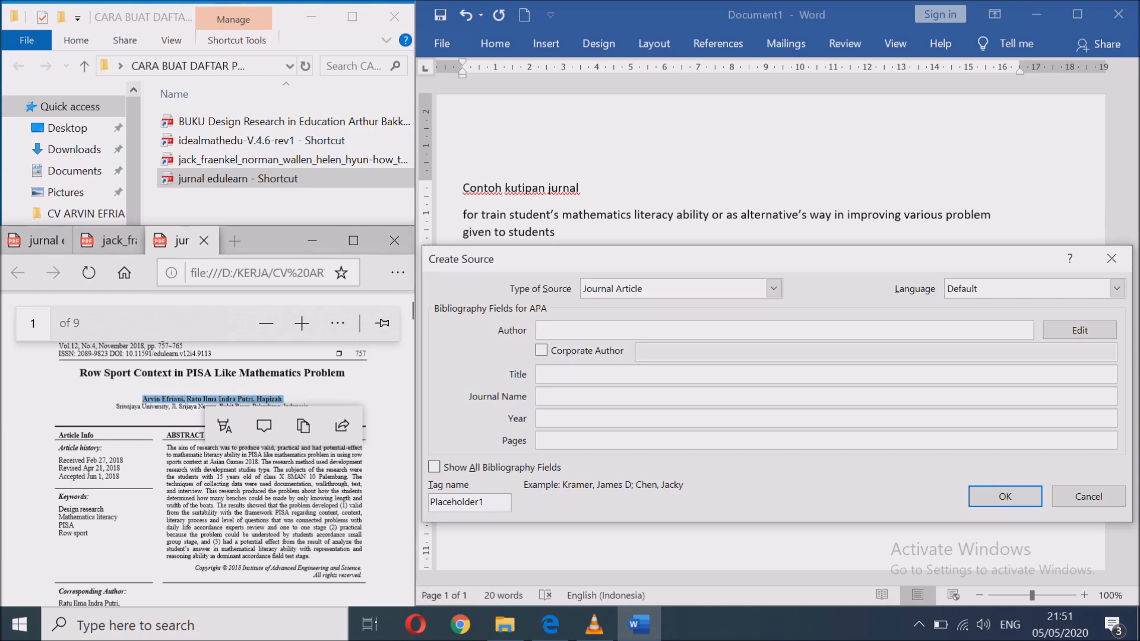
pyautogui.hotkey('ctrl', 'v')
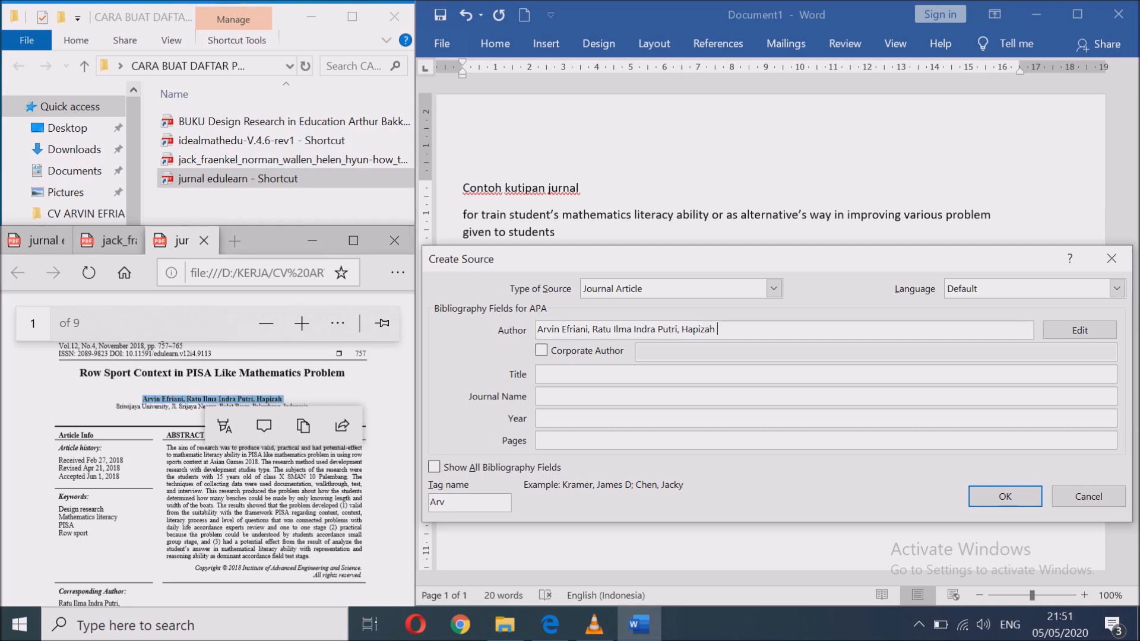
pyautogui.press('BackSpace')
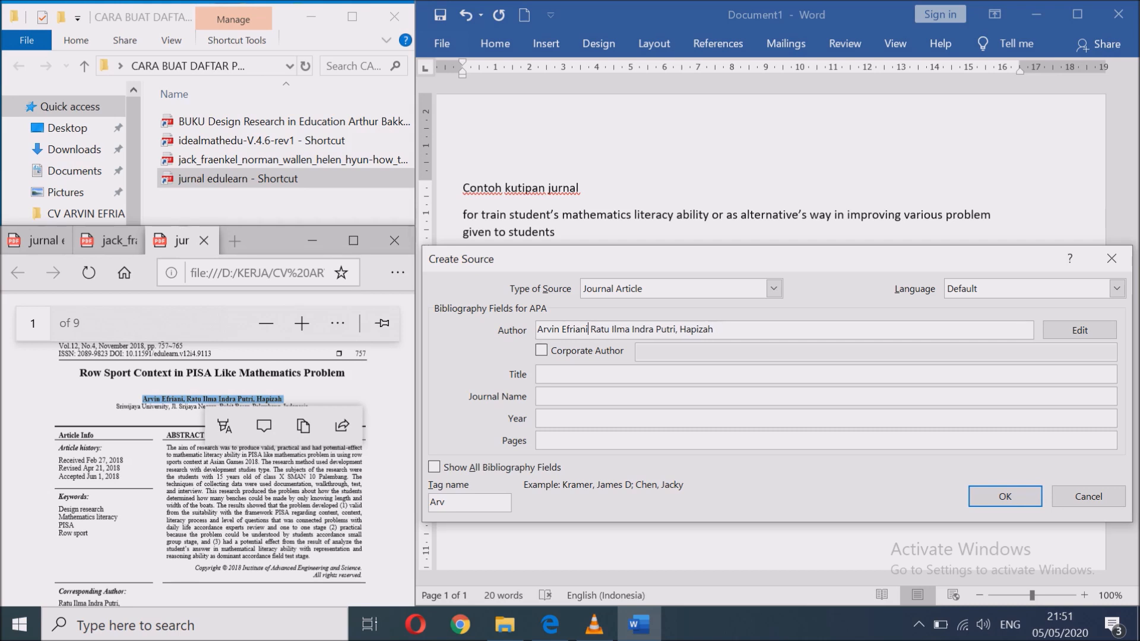
pyautogui.write(';')
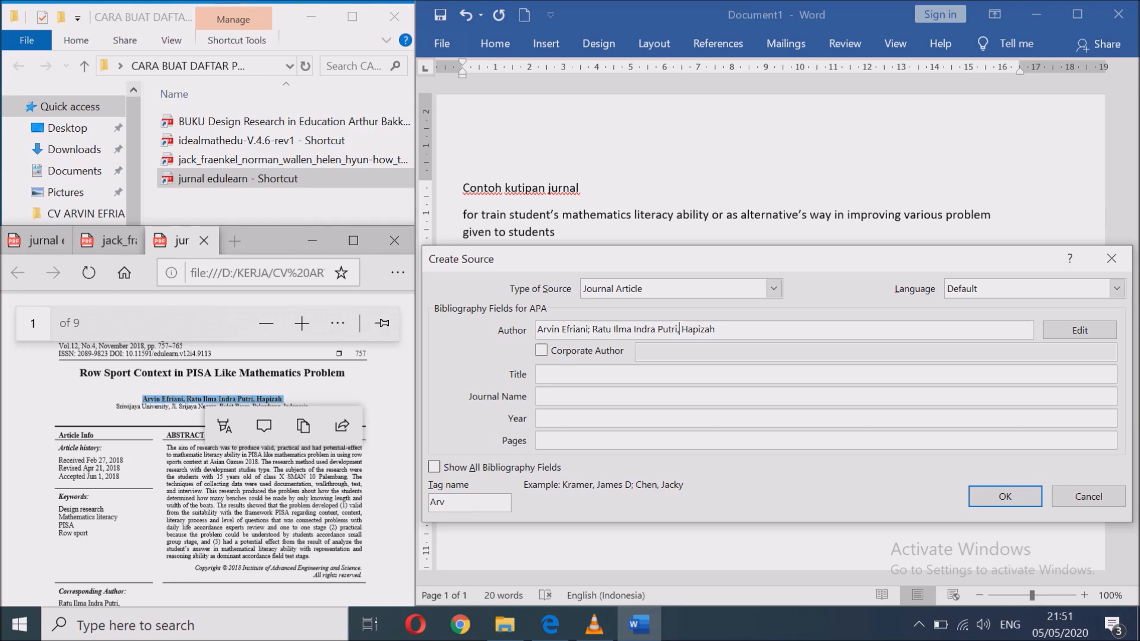
pyautogui.press('BackSpace')
pyautogui.write(';')
# Copy the article title "Row Sport Context in PISA Like Mathematics Problem" from the PDF into the source's Title field.
pyautogui.click(345, 373)
pyautogui.moveTo(80, 373); pyautogui.dragTo(346, 373)
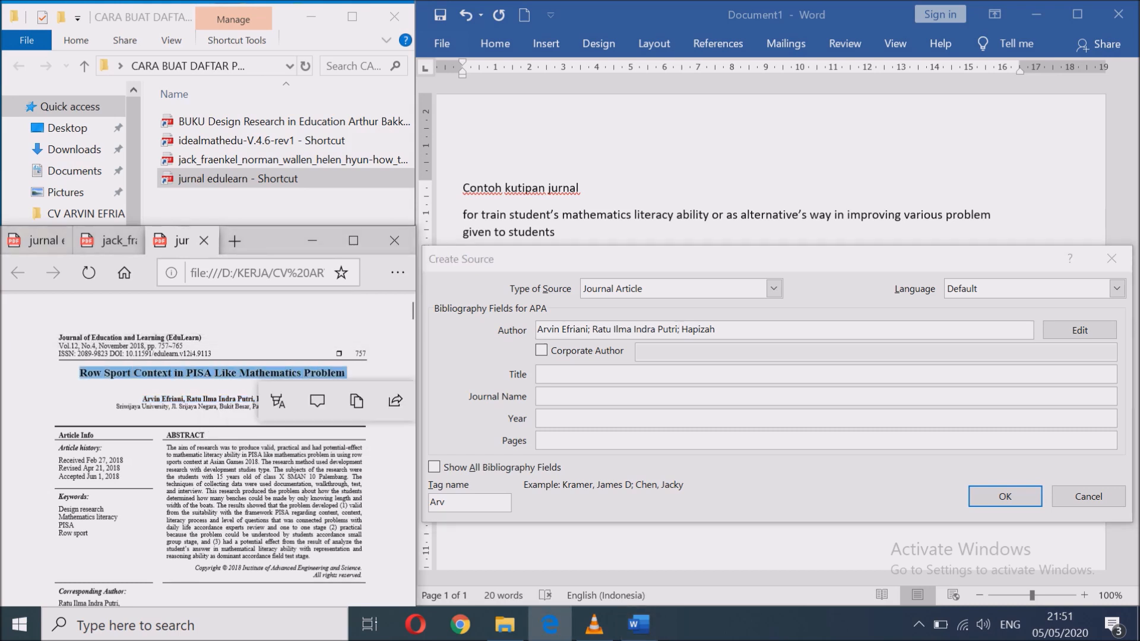
pyautogui.click(547, 374)
pyautogui.hotkey('ctrl', 'v')
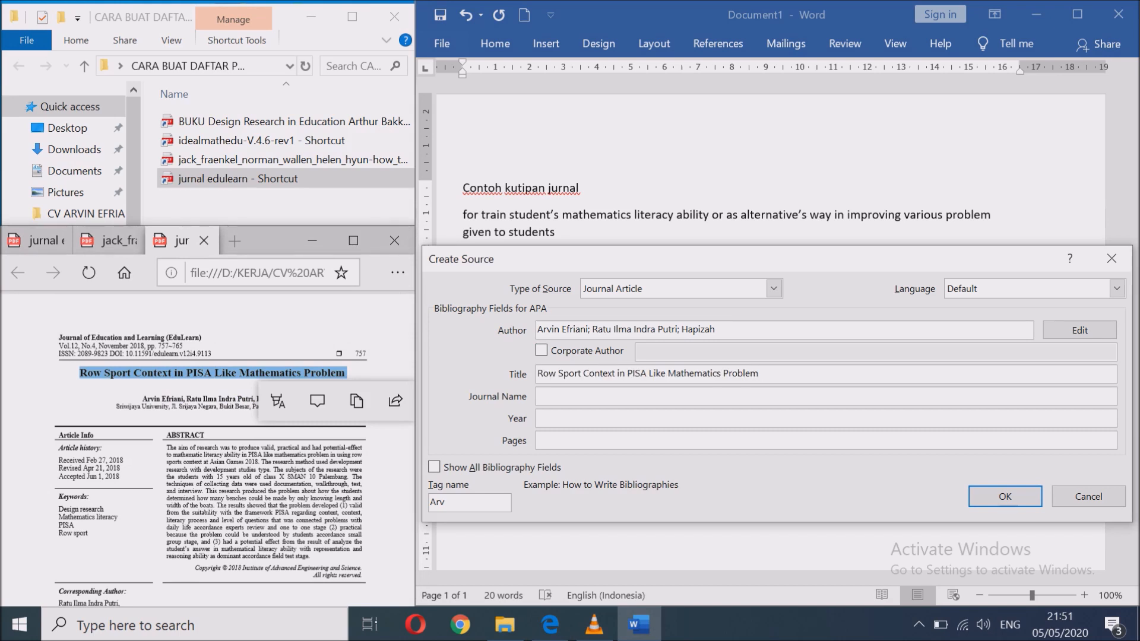
# Set the source's Journal Name to "Journal of Education and Learning (EduLearn)", copied from the PDF header and completed with the closing parenthesis.
pyautogui.moveTo(58, 338); pyautogui.dragTo(201, 338)
pyautogui.hotkey('ctrl', 'c')
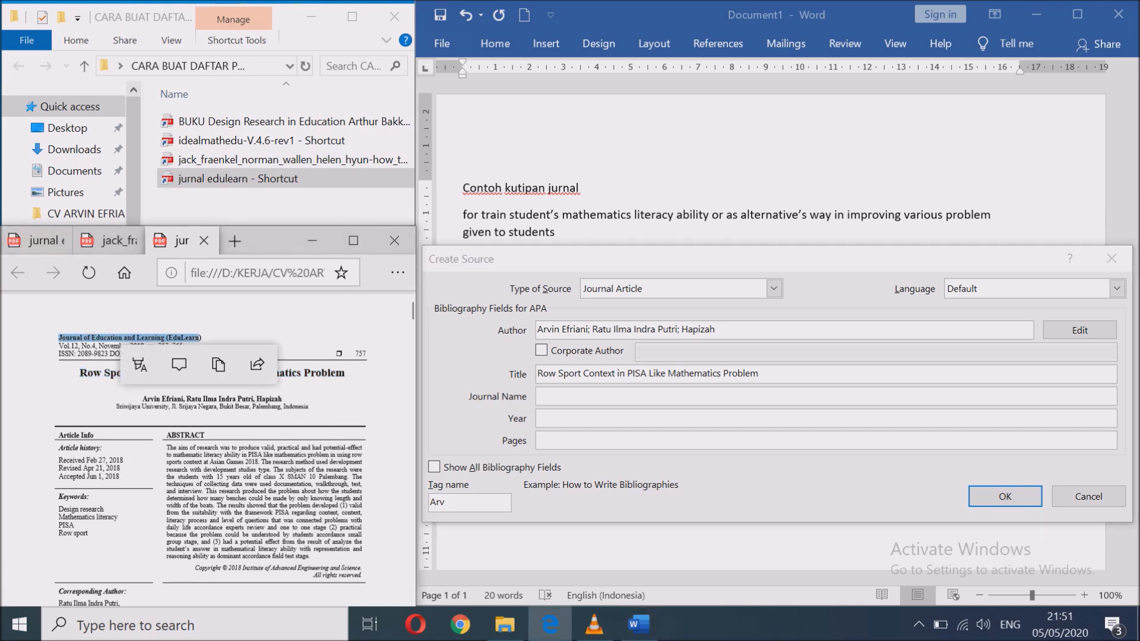
pyautogui.click(538, 396)
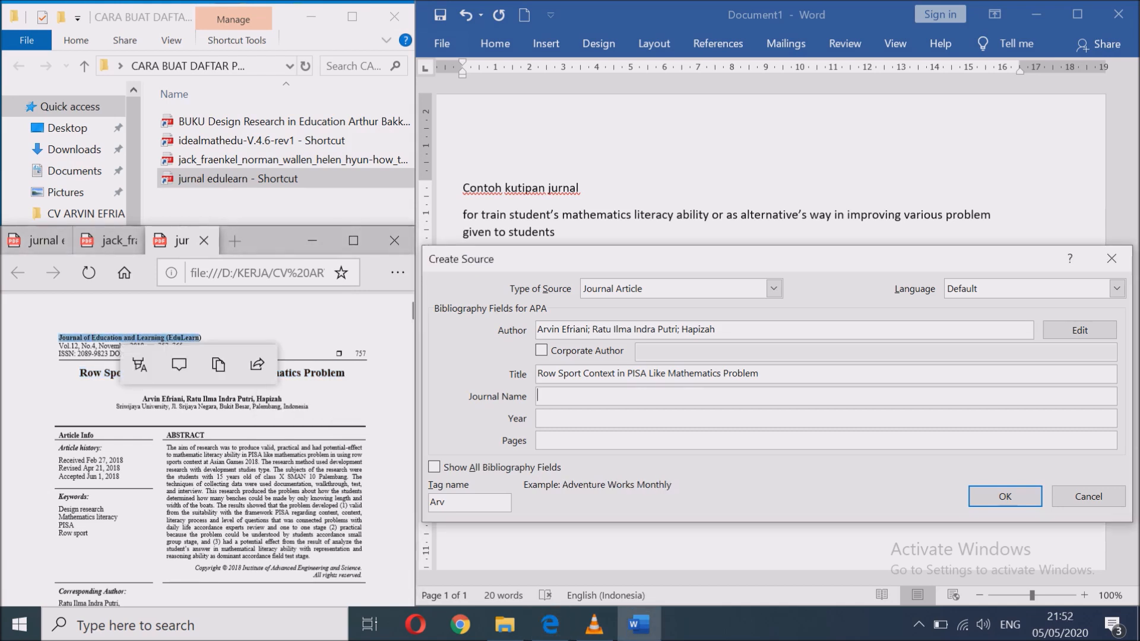
pyautogui.hotkey('ctrl', 'v')
pyautogui.write(')')
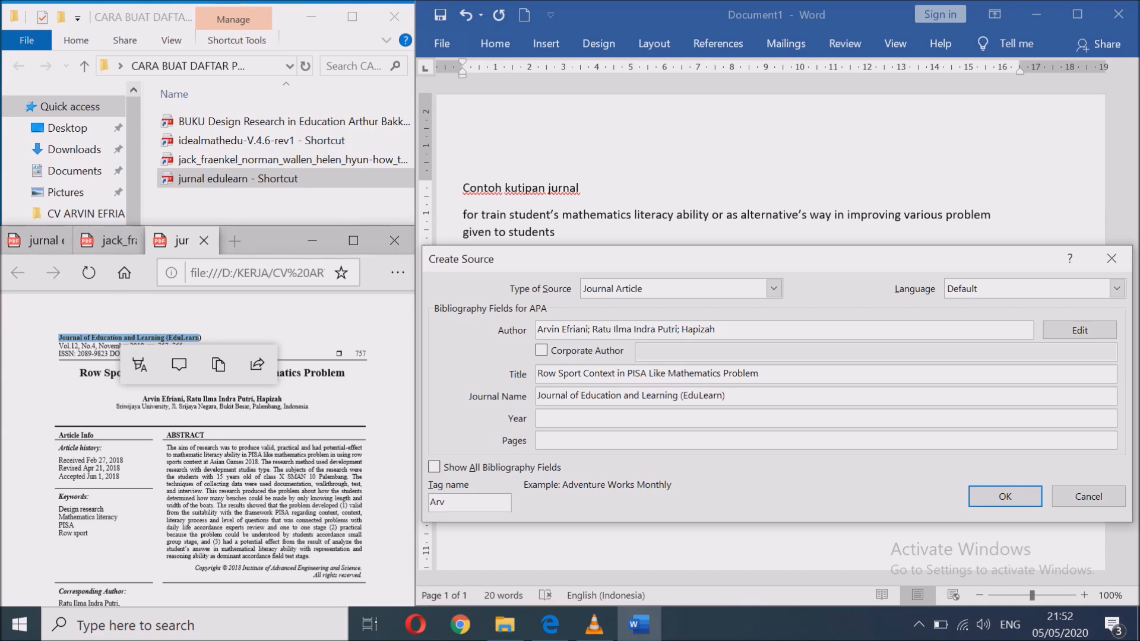
# Set the journal source's Year to 2018 and its Pages to 757-765.
pyautogui.click(108, 362)
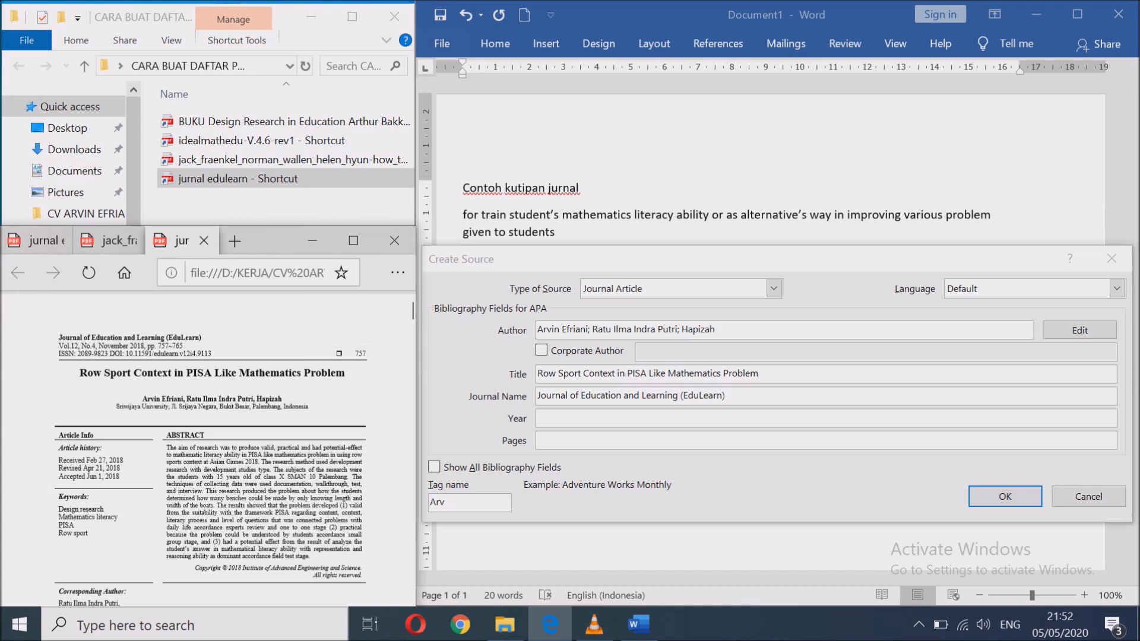
pyautogui.click(548, 418)
pyautogui.write('2018')
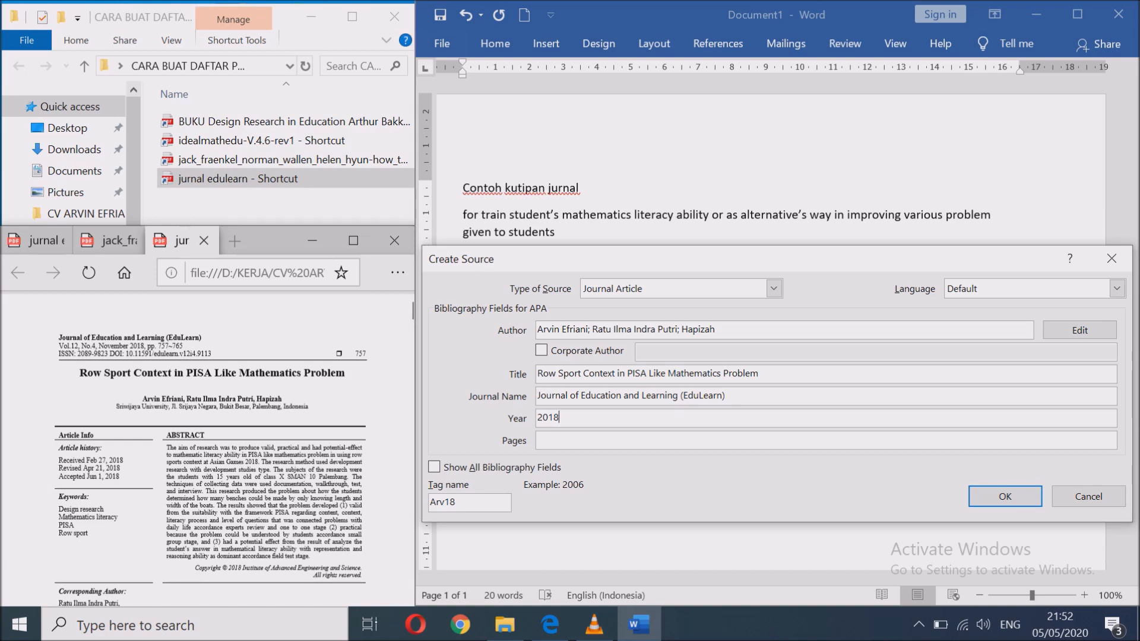
pyautogui.write('757-765')
# Show all bibliography fields for the journal source and set Volume to 12 and Issue to 4.
pyautogui.click(434, 466)
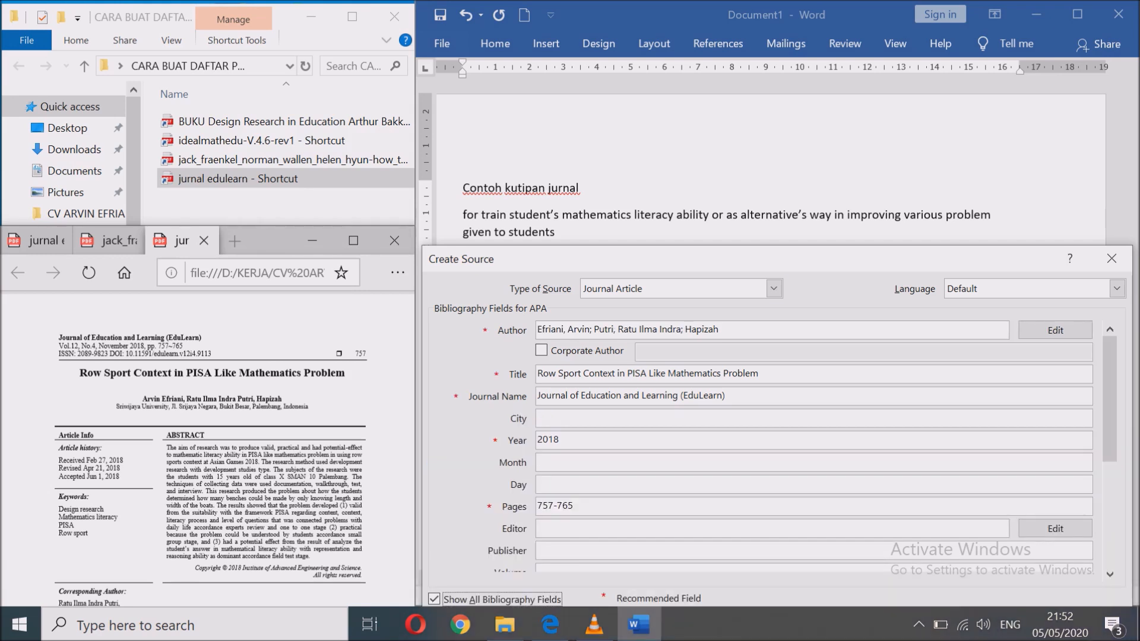
pyautogui.moveTo(1110, 399); pyautogui.dragTo(1110, 472)
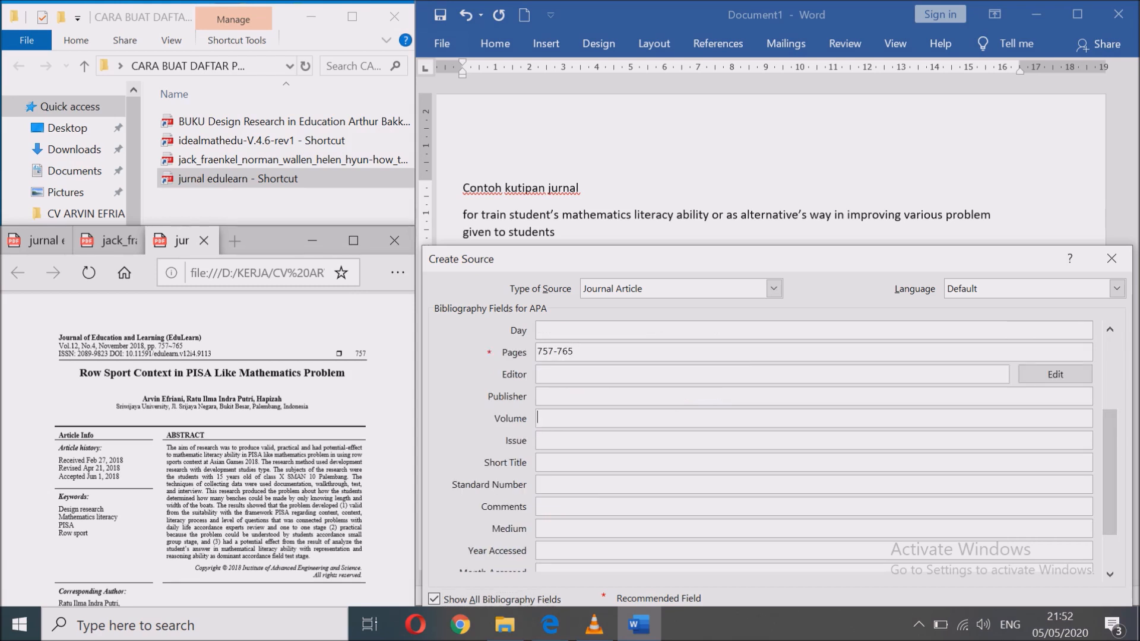
pyautogui.write('12')
pyautogui.write('4')
pyautogui.press('Tab')
pyautogui.press('Tab')
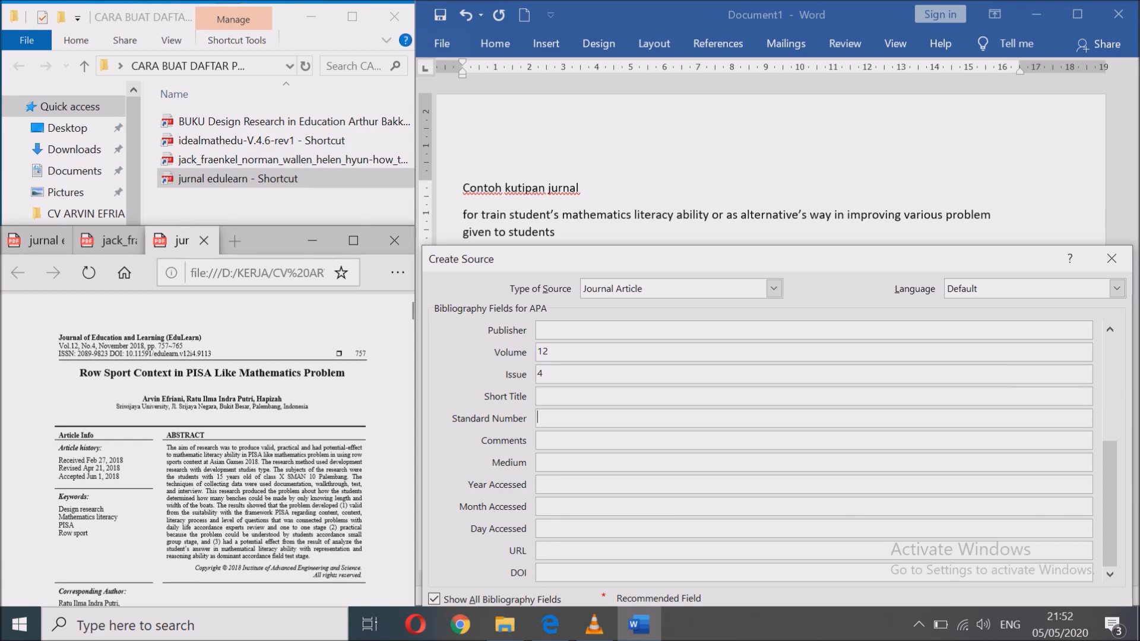
# Copy the DOI 10.11591/edulearn.v12i4.9113 from the PDF header into the source's DOI field and remove the leading space.
pyautogui.moveTo(212, 354); pyautogui.dragTo(122, 354)
pyautogui.hotkey('ctrl', 'c')
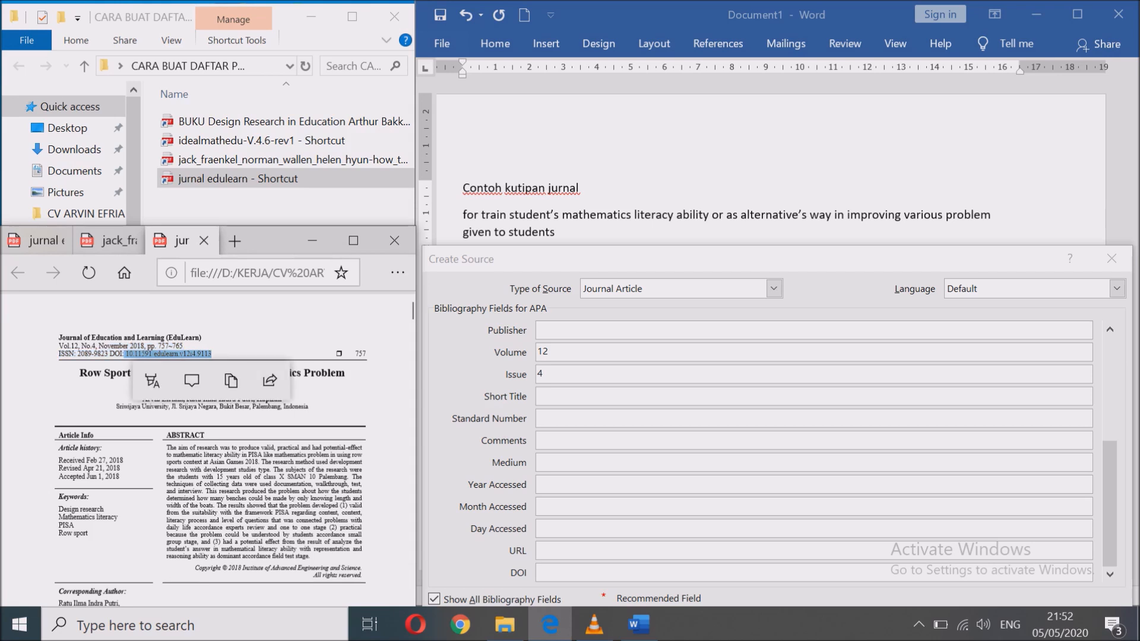
pyautogui.click(538, 573)
pyautogui.hotkey('ctrl', 'v')
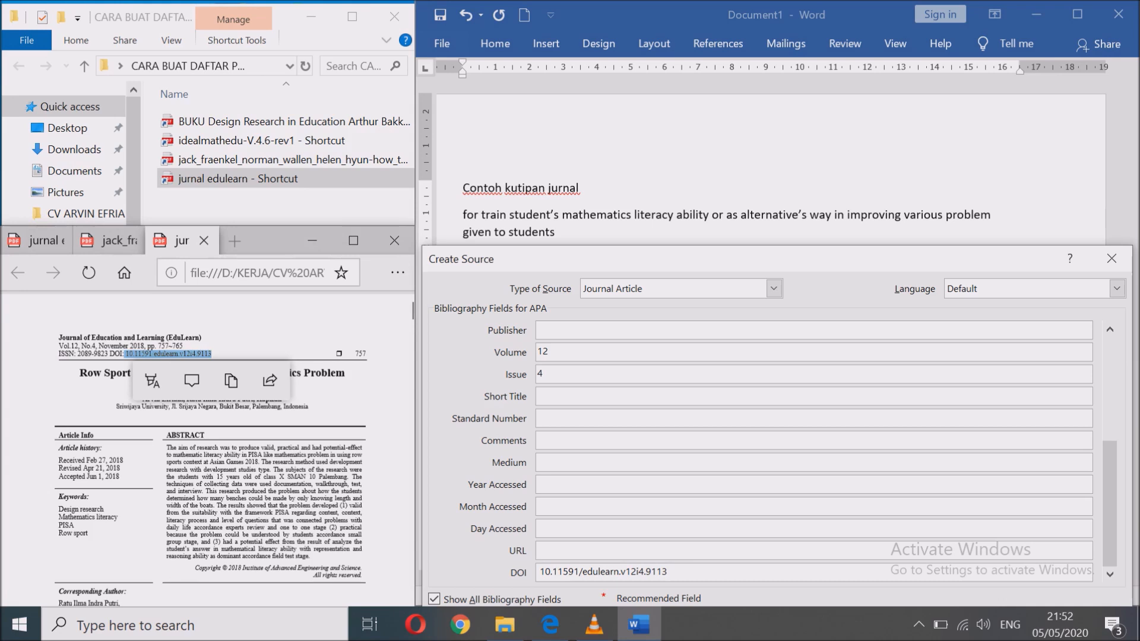
pyautogui.press('Left')
pyautogui.press('BackSpace')
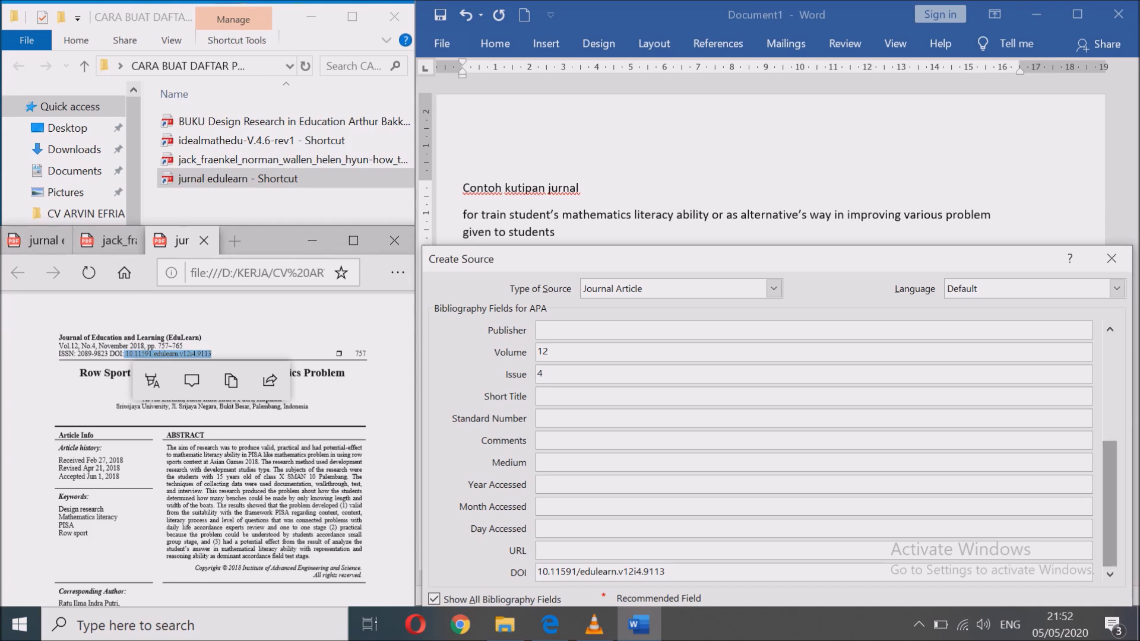
# Review and confirm the journal source to insert its citation, and end the quoted sentence with a period.
pyautogui.scroll(5, 1110, 452)
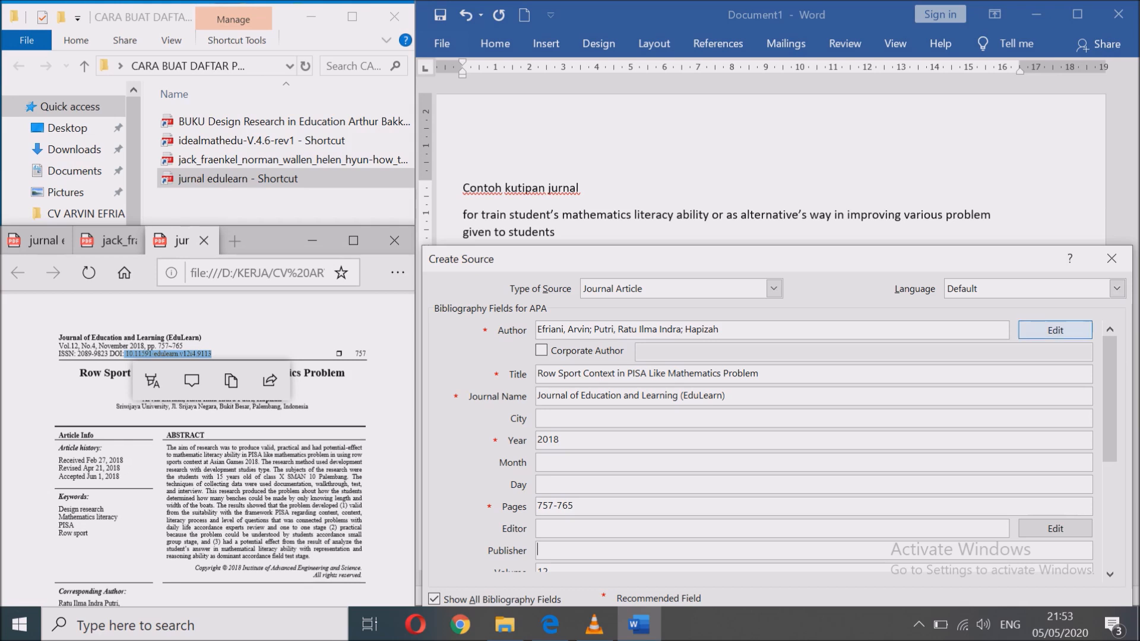
pyautogui.scroll(-5, 813, 446)
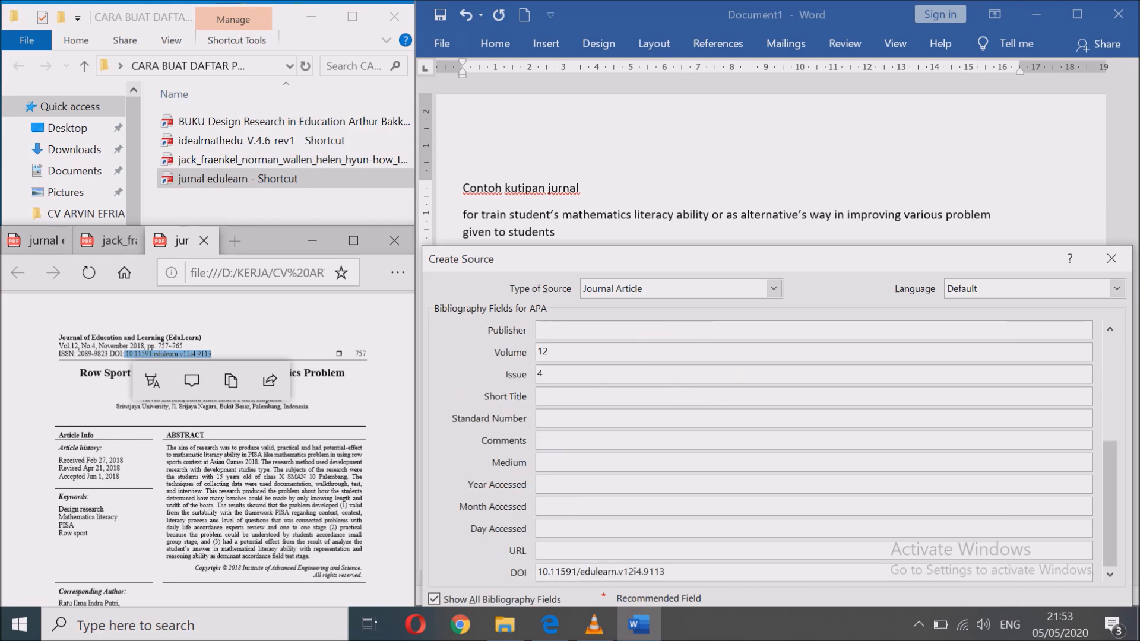
pyautogui.moveTo(654, 259); pyautogui.dragTo(652, 205)
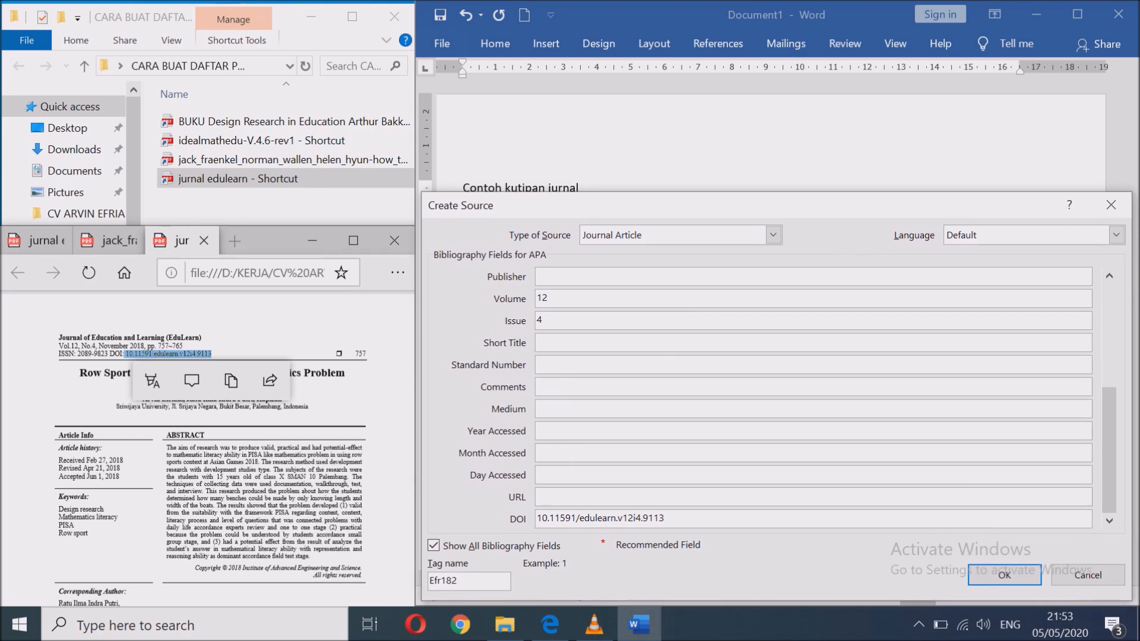
pyautogui.press('Return')
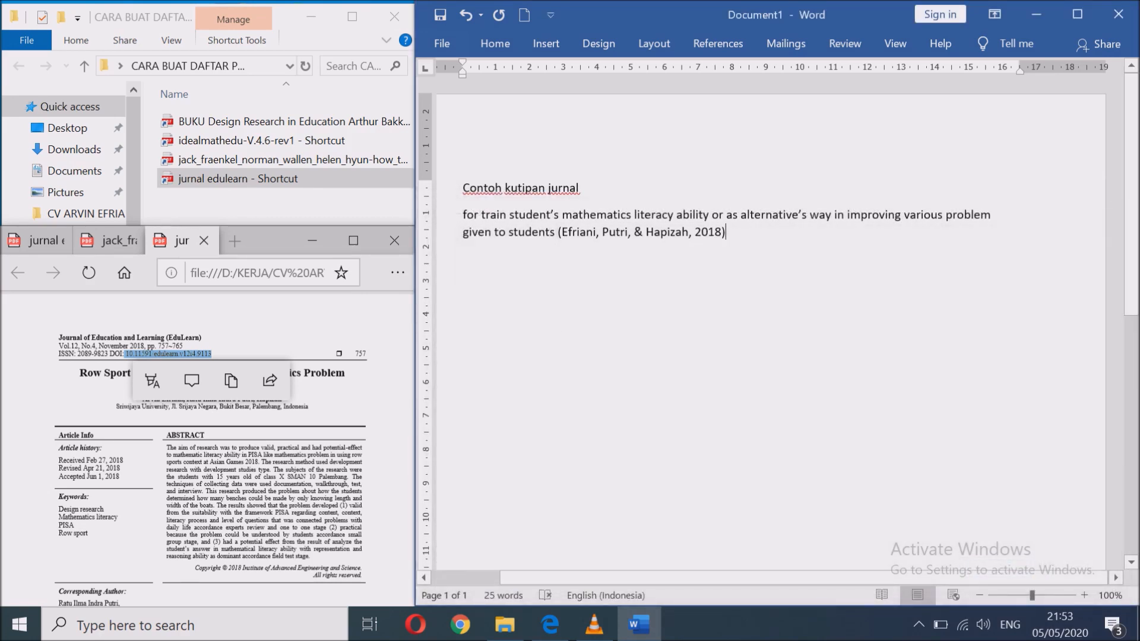
pyautogui.write('.')
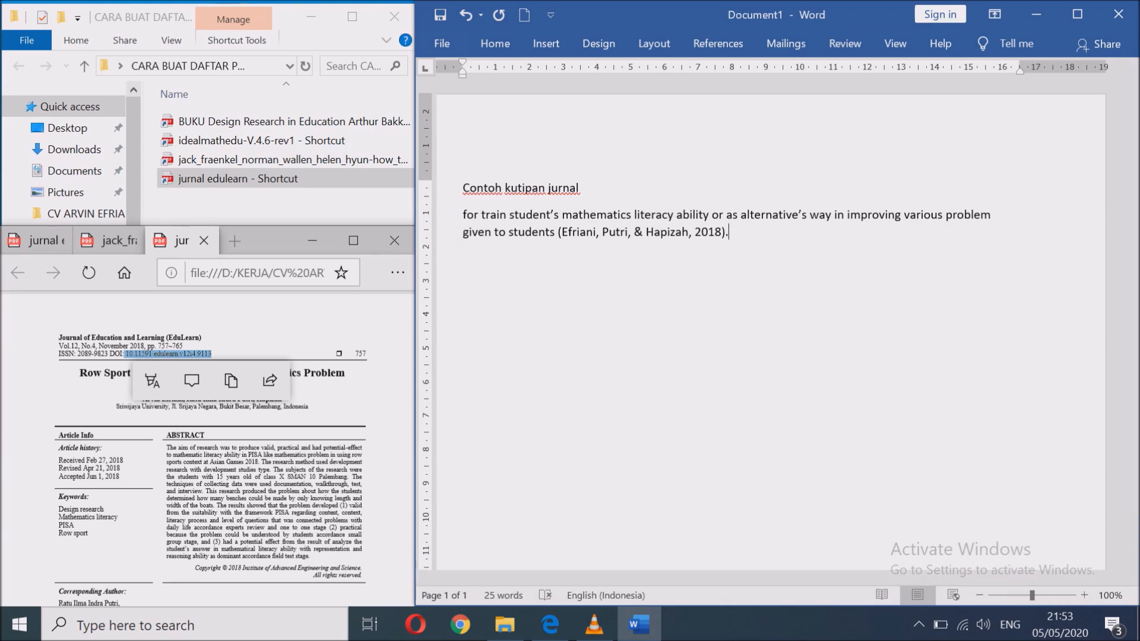
# Add the heading "Contoh kutipan buku" below the journal quotation, leaving a blank line above it, and start a new paragraph.
pyautogui.press('Return')
pyautogui.press('Return')
pyautogui.write('don')
pyautogui.write('toh kut')
pyautogui.write('ipan buku')
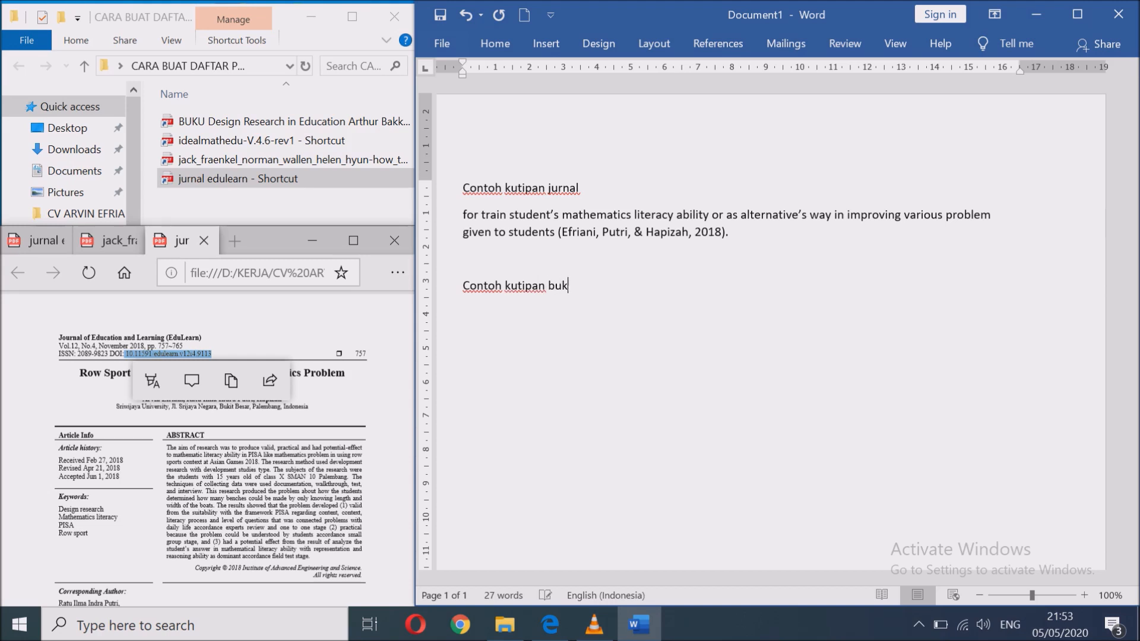
pyautogui.press('Return')
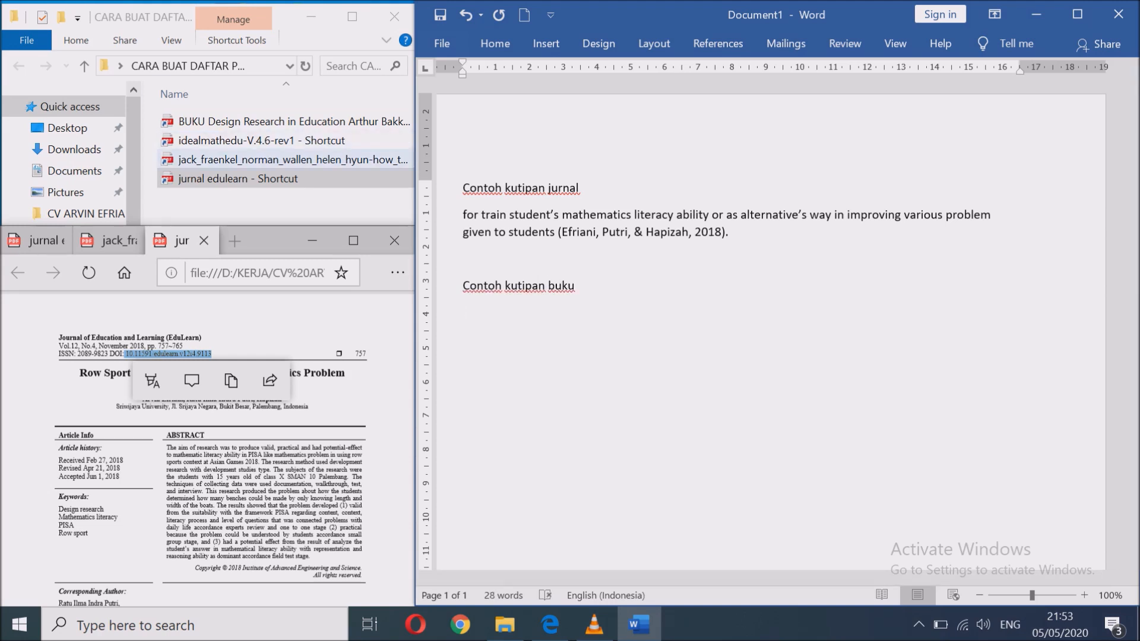
# Switch to the browser's PDF of "How to Design and Evaluate Research in Education" and fit its cover title in view.
pyautogui.hotkey('alt', 'Tab')
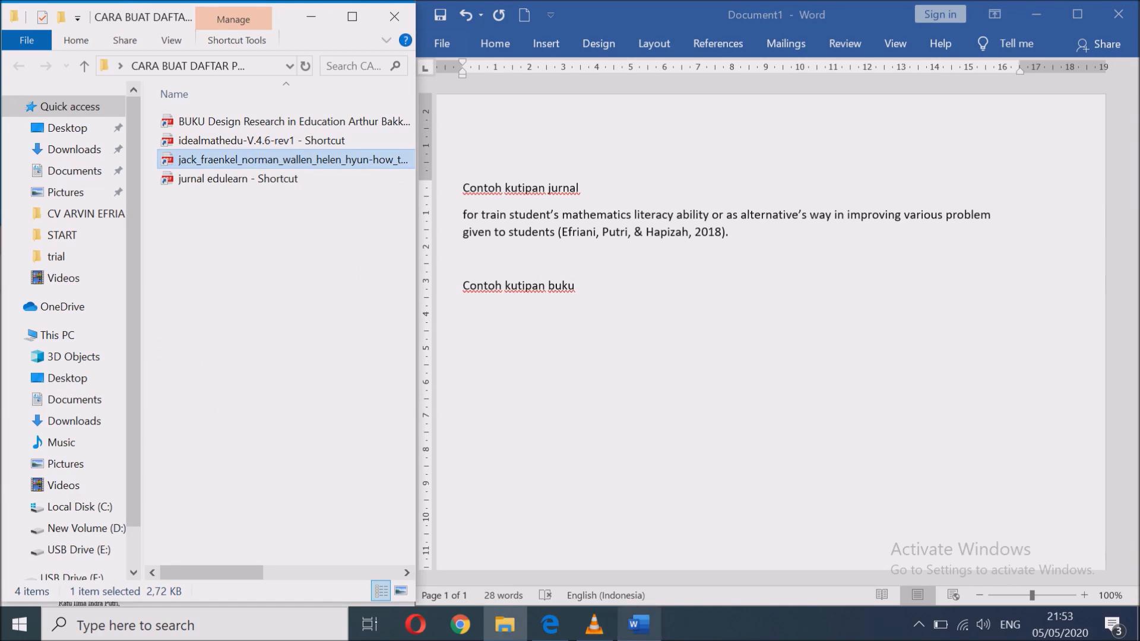
pyautogui.click(551, 624)
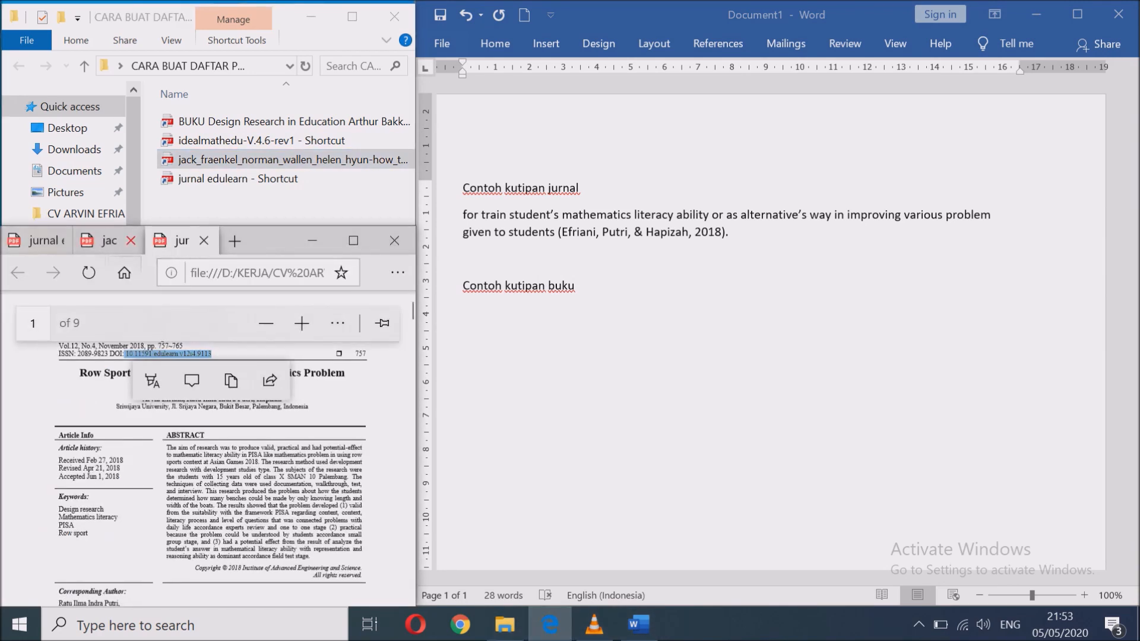
pyautogui.click(104, 240)
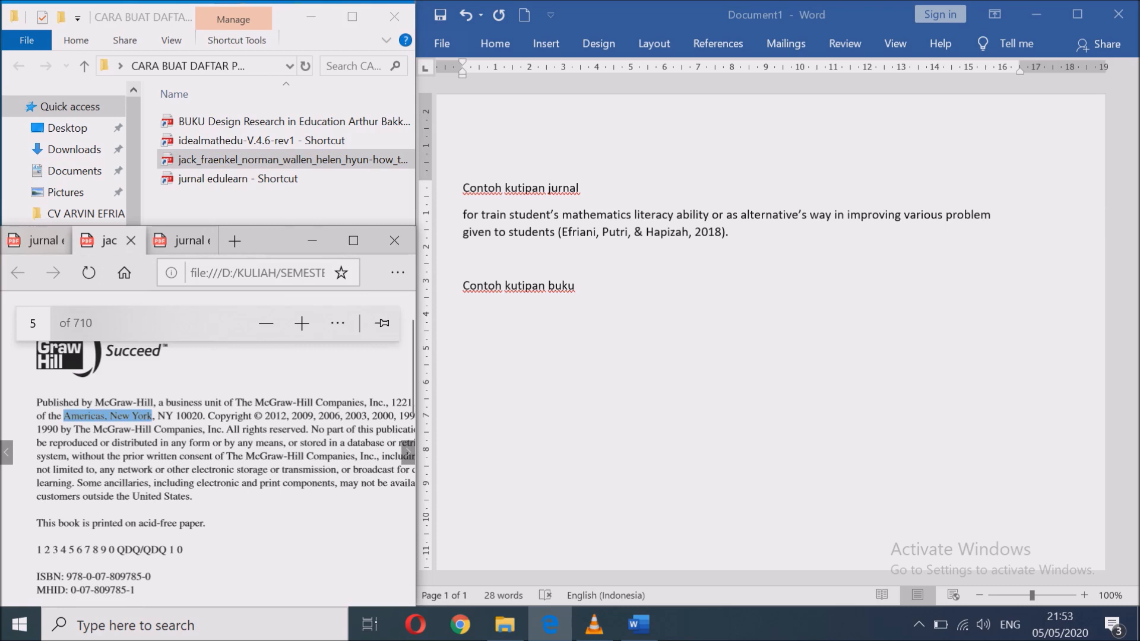
pyautogui.hotkey('ctrl', '-')
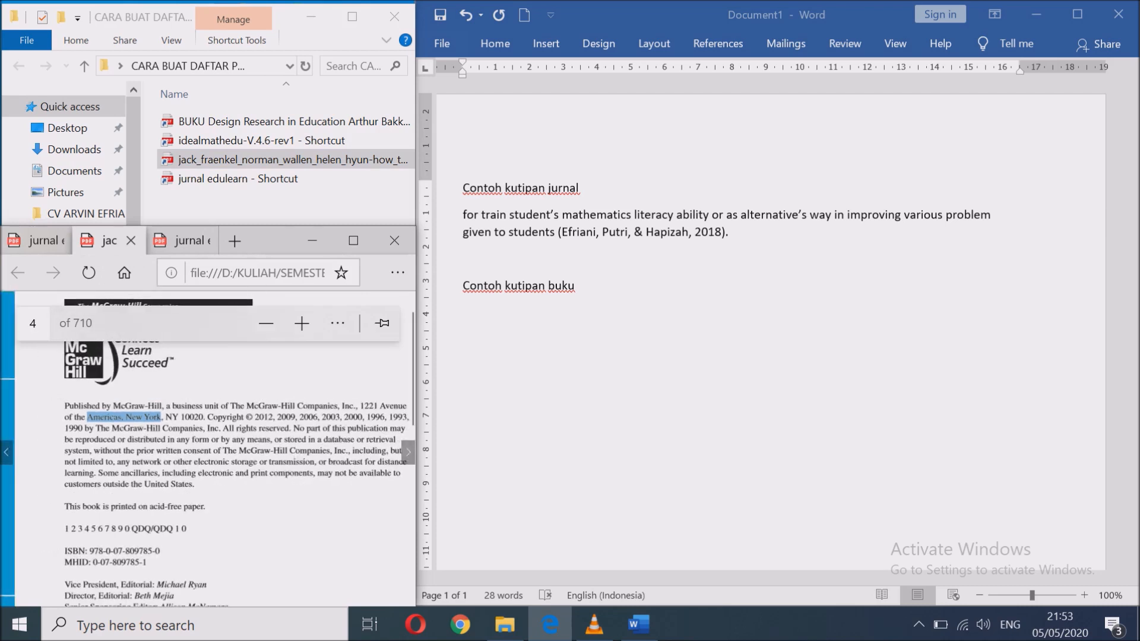
pyautogui.press('Left')
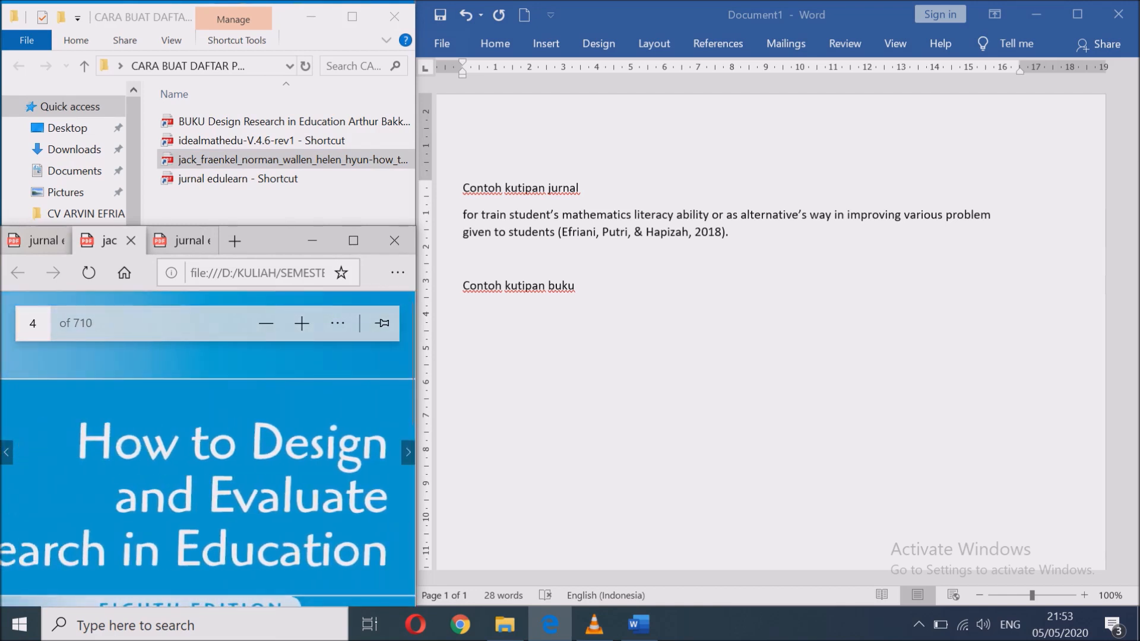
pyautogui.press('Left')
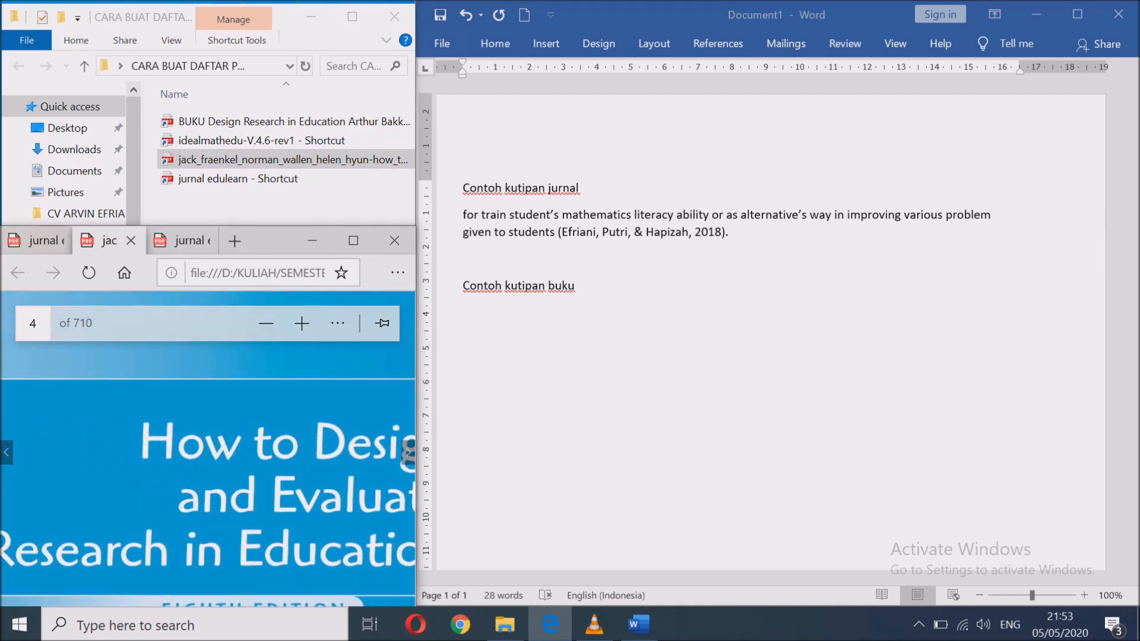
pyautogui.hotkey('ctrl', '-')
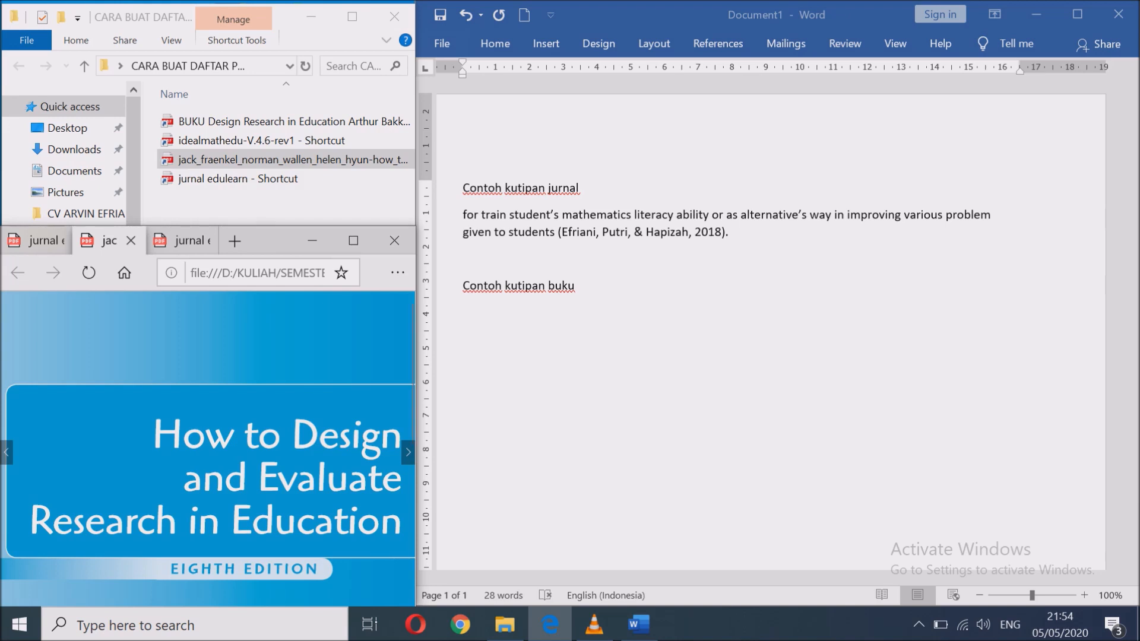
# Under the book heading in Word, write "Metode penelitian yang digunakan dalam artikel ini yaitu metode deskriptif kualitatif".
pyautogui.click(463, 312)
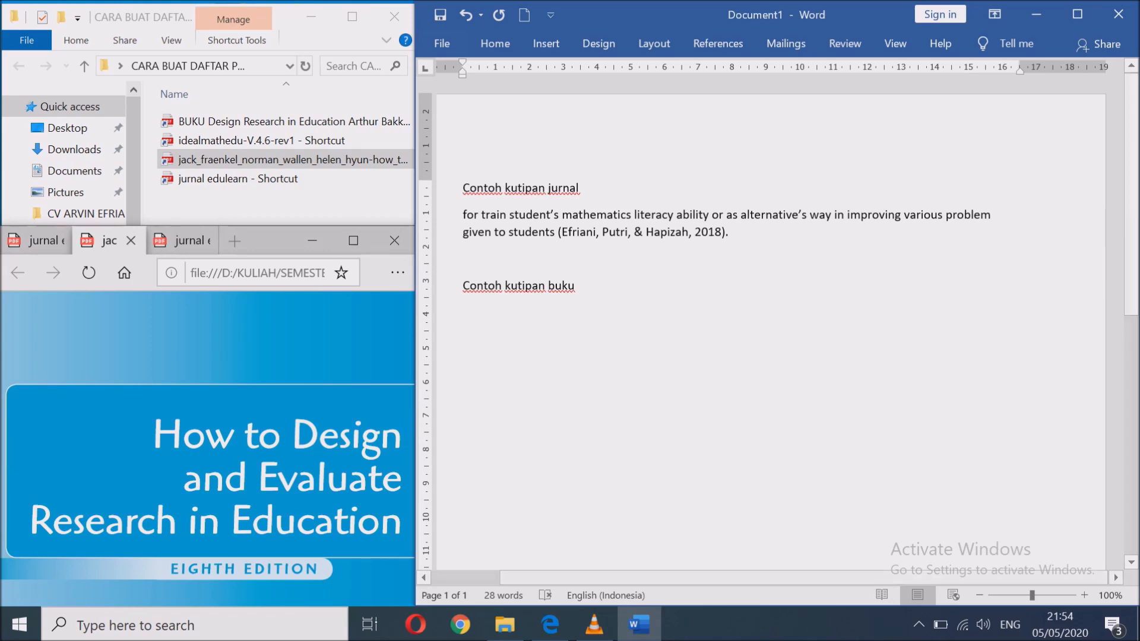
pyautogui.write('metode penetlit')
pyautogui.press('BackSpace')
pyautogui.press('BackSpace')
pyautogui.press('BackSpace')
pyautogui.press('BackSpace')
pyautogui.write('litian yang digunakan dalam artikel ini yaitu me')
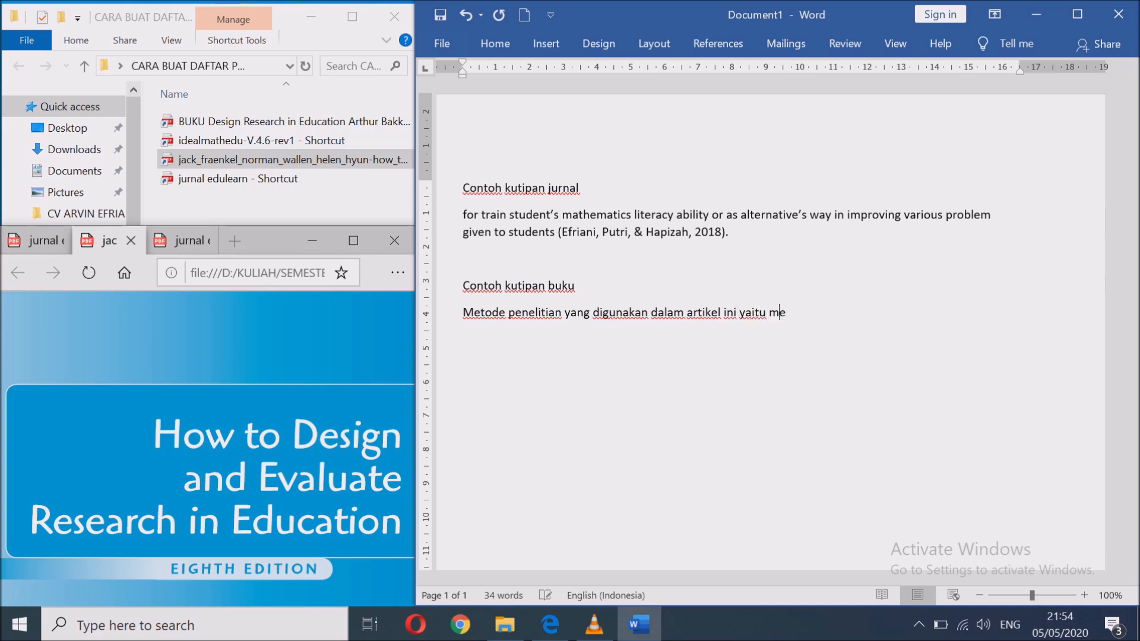
pyautogui.write('tode deskriptif kualitatif')
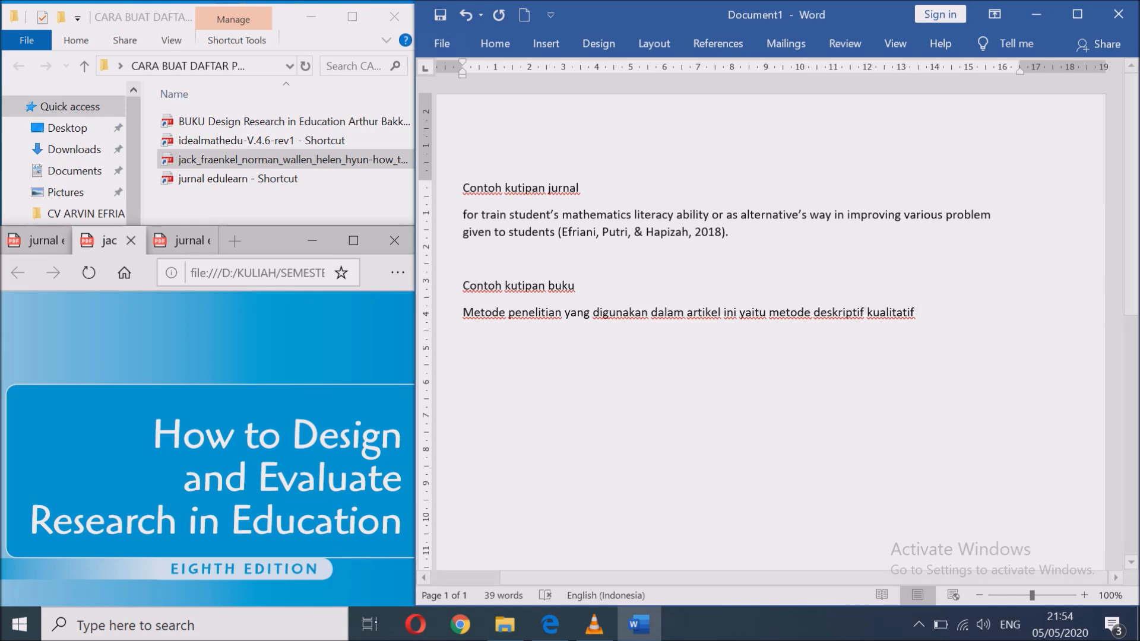
# Start a new citation source of type Book at the end of the sentence about the research method.
pyautogui.click(718, 43)
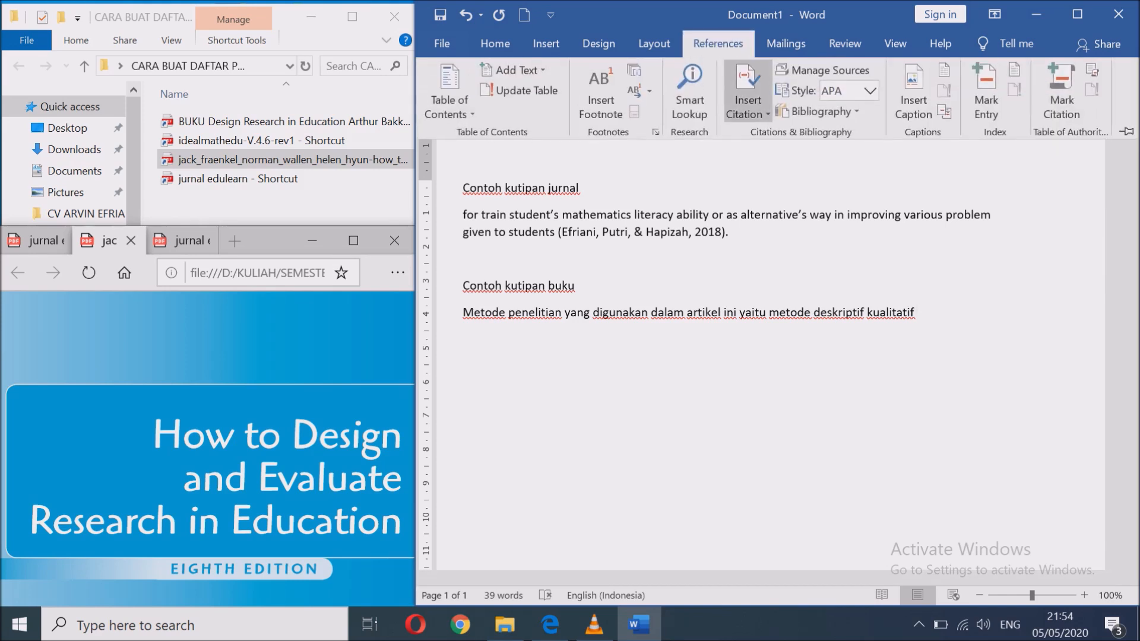
pyautogui.click(748, 95)
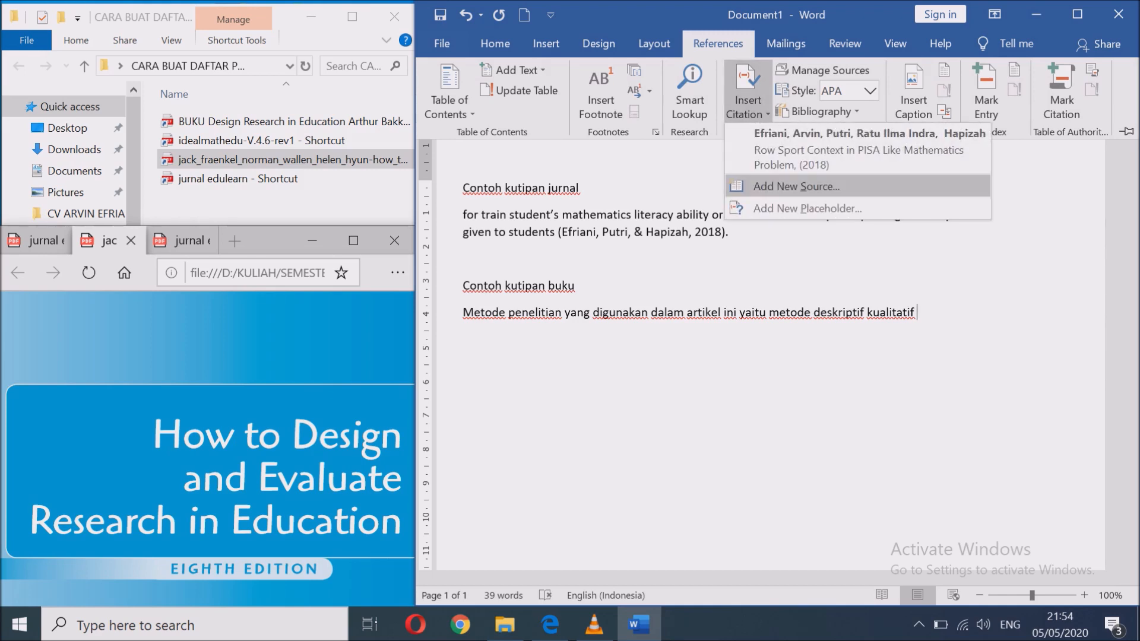
pyautogui.click(796, 186)
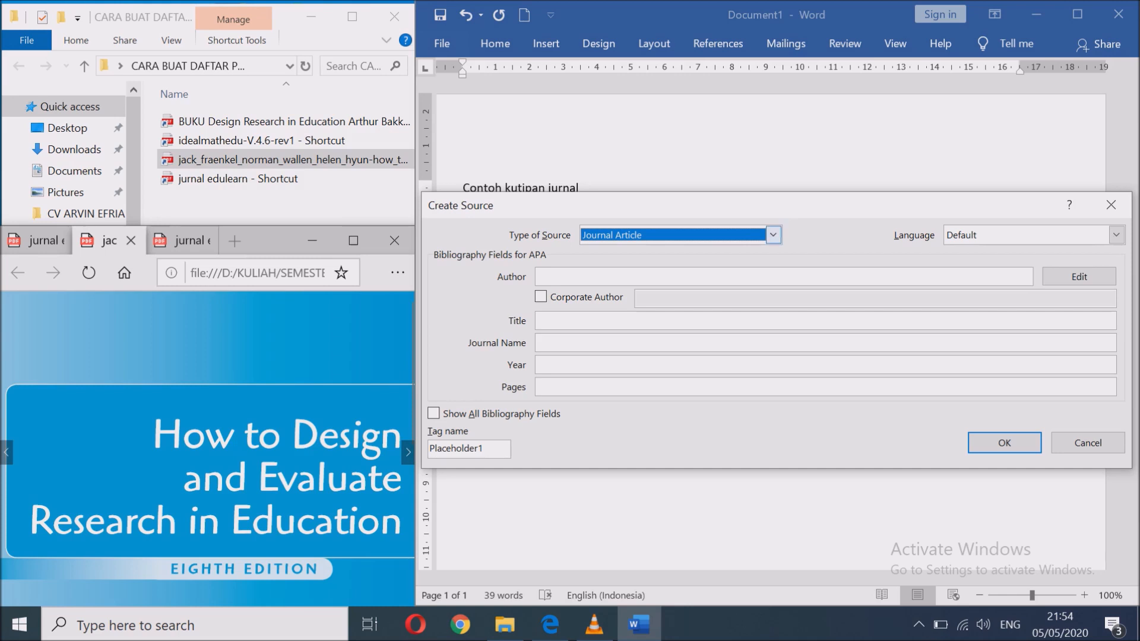
pyautogui.click(772, 234)
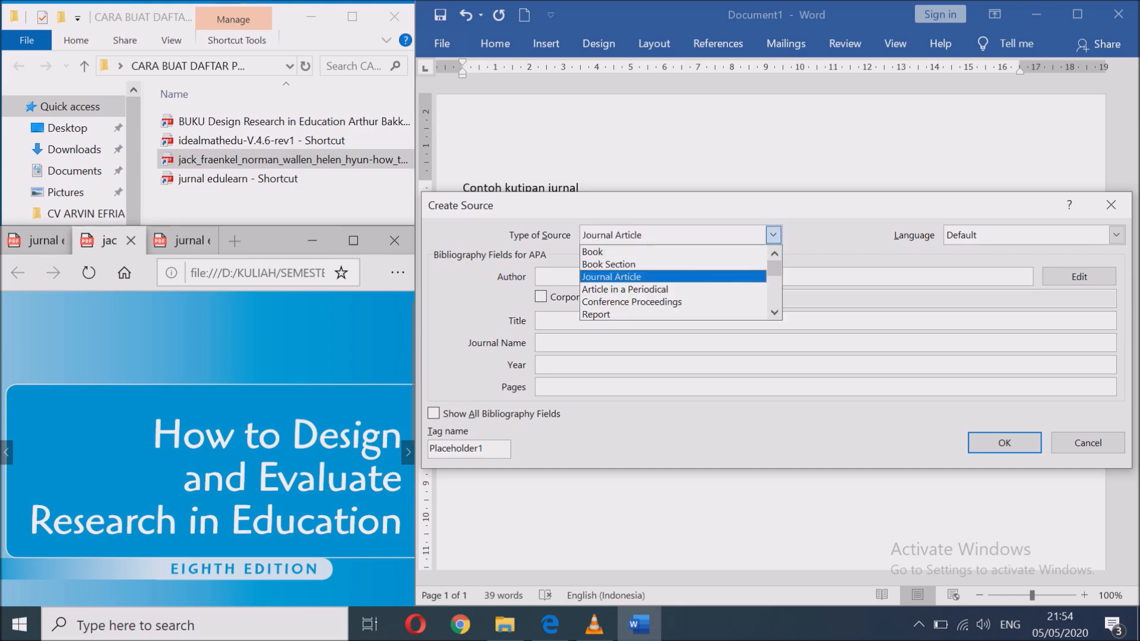
pyautogui.click(592, 252)
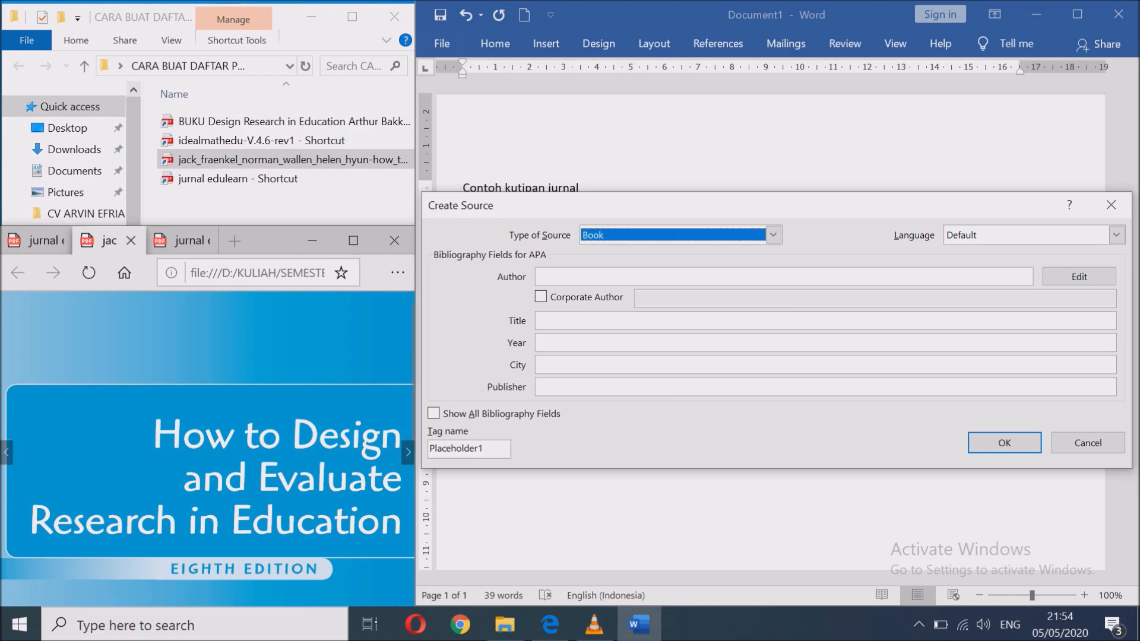
# Fill the book source's Author field with the three authors from the PDF cover, separated by semicolons, and move on to the Title field.
pyautogui.click(208, 449)
pyautogui.scroll(-1, 207, 449)
pyautogui.scroll(-3, 208, 449)
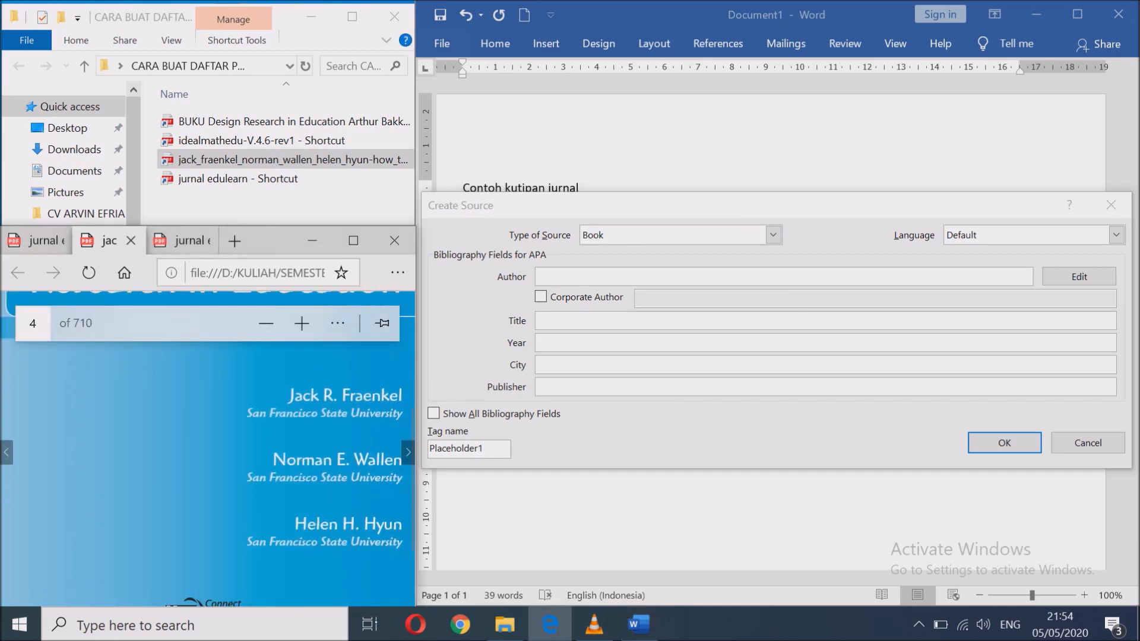
pyautogui.click(538, 276)
pyautogui.write('Ja')
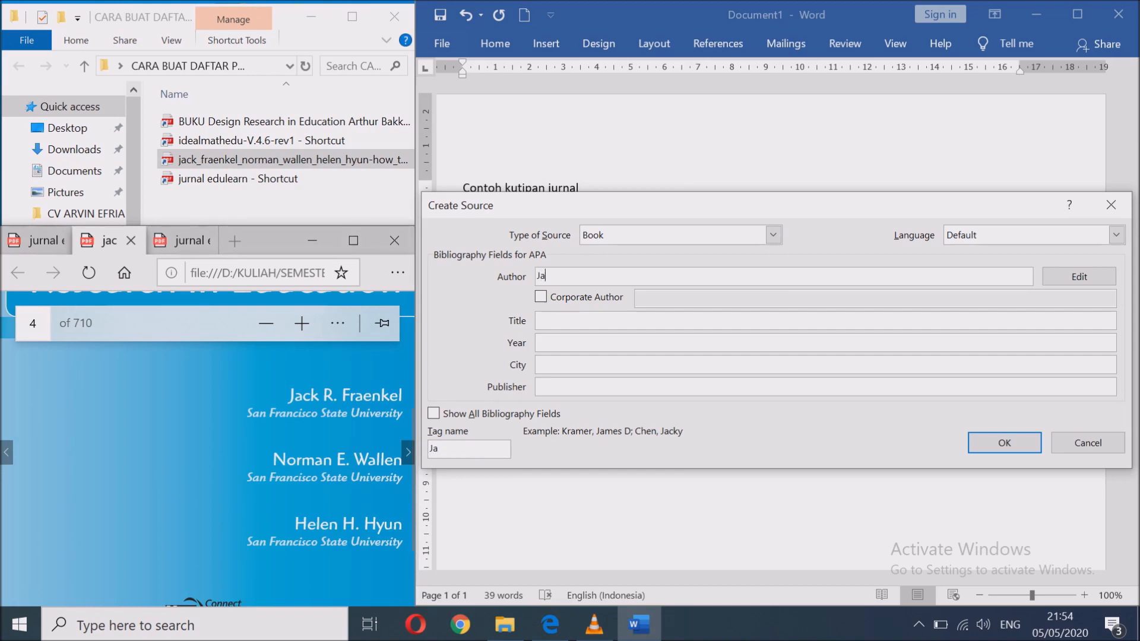
pyautogui.write('ck ')
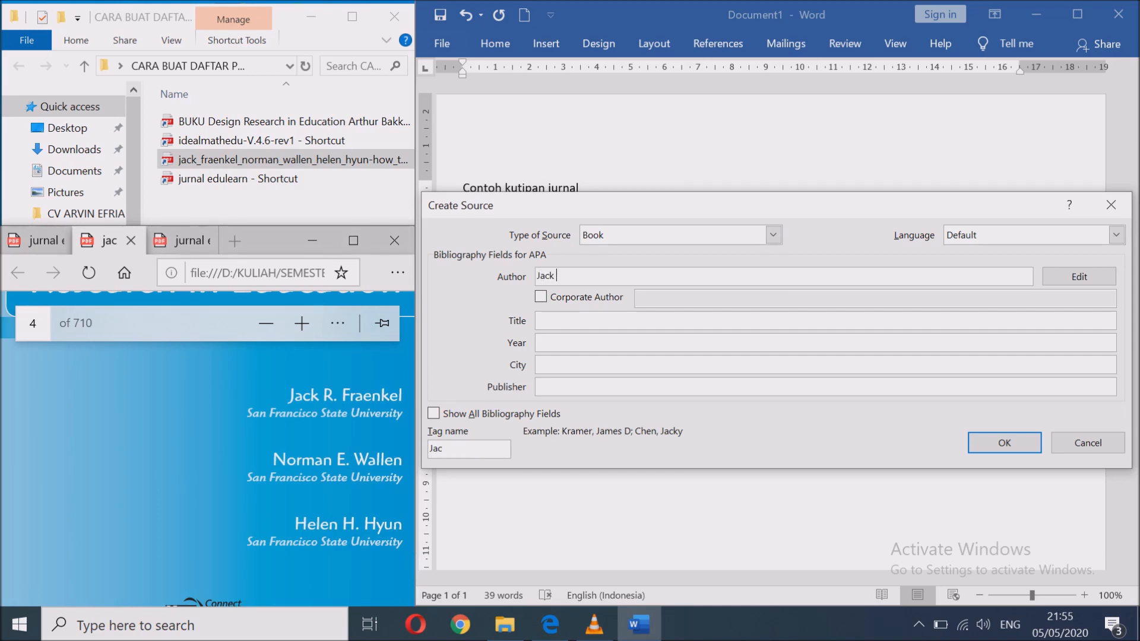
pyautogui.write('R Fraenkl')
pyautogui.press('BackSpace')
pyautogui.write('el; Norman E Wallen;')
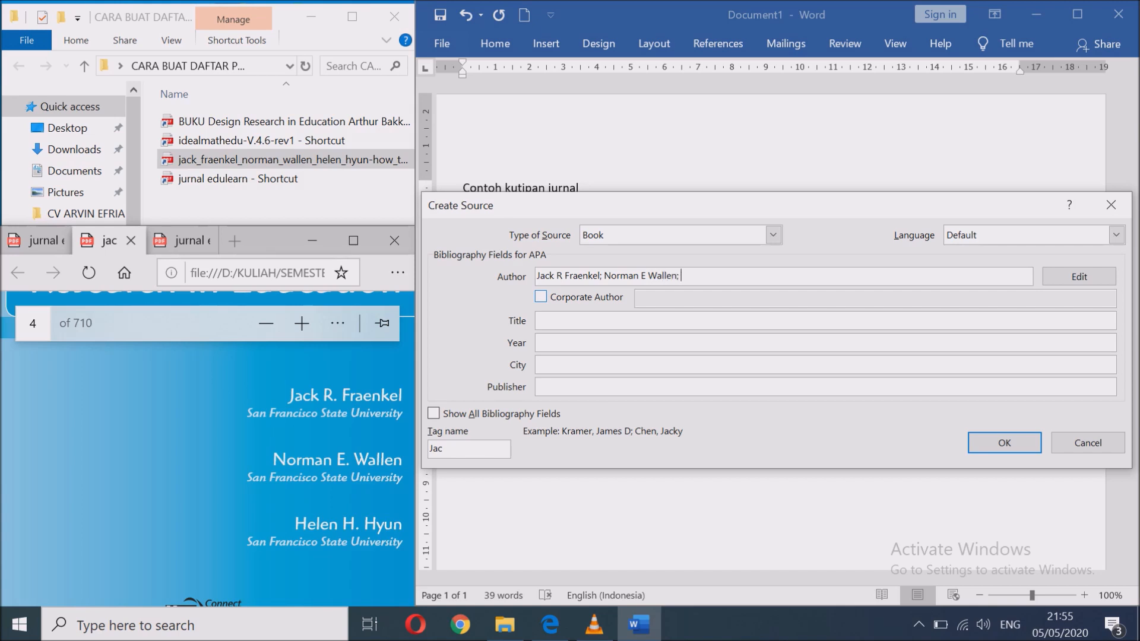
pyautogui.write(' Helen H Hyun')
pyautogui.click(540, 320)
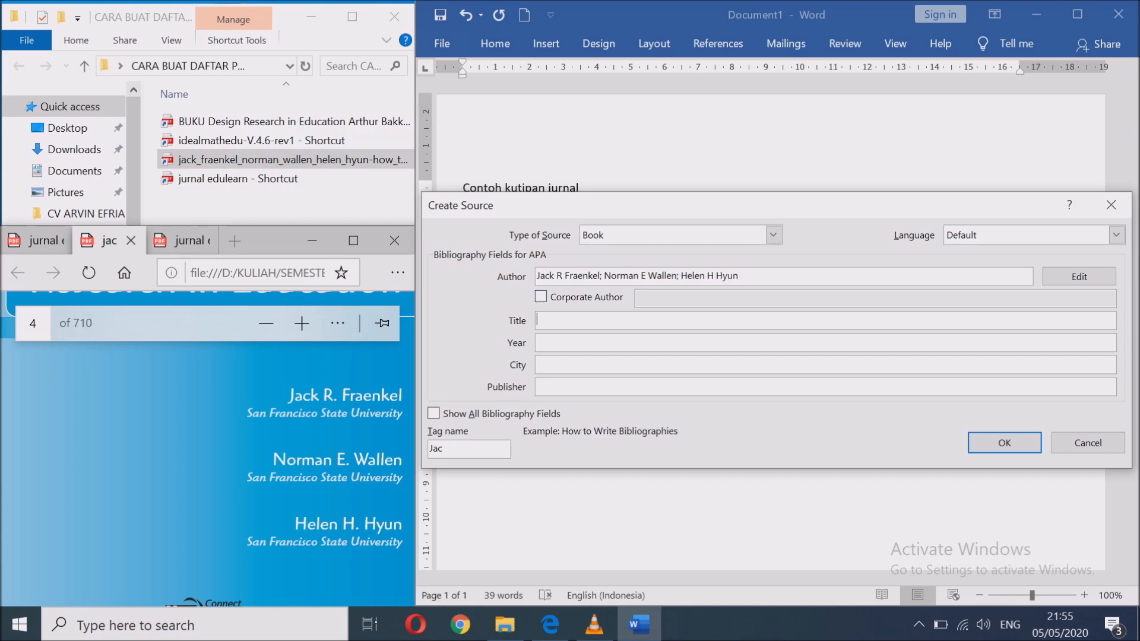
# Read the book's title on the PDF cover and enter "How to Design and Evaluat Research in Education" as the source's Title.
pyautogui.click(246, 510)
pyautogui.scroll(2, 245, 510)
pyautogui.scroll(3, 208, 449)
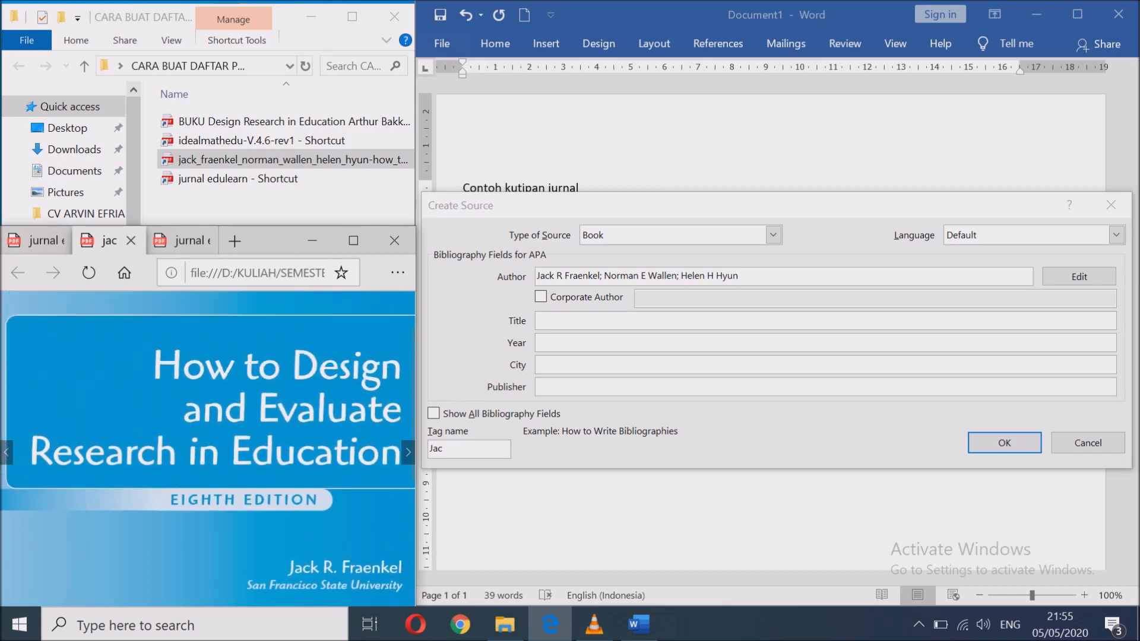
pyautogui.hotkey('alt', 'Tab')
pyautogui.write('Hoe')
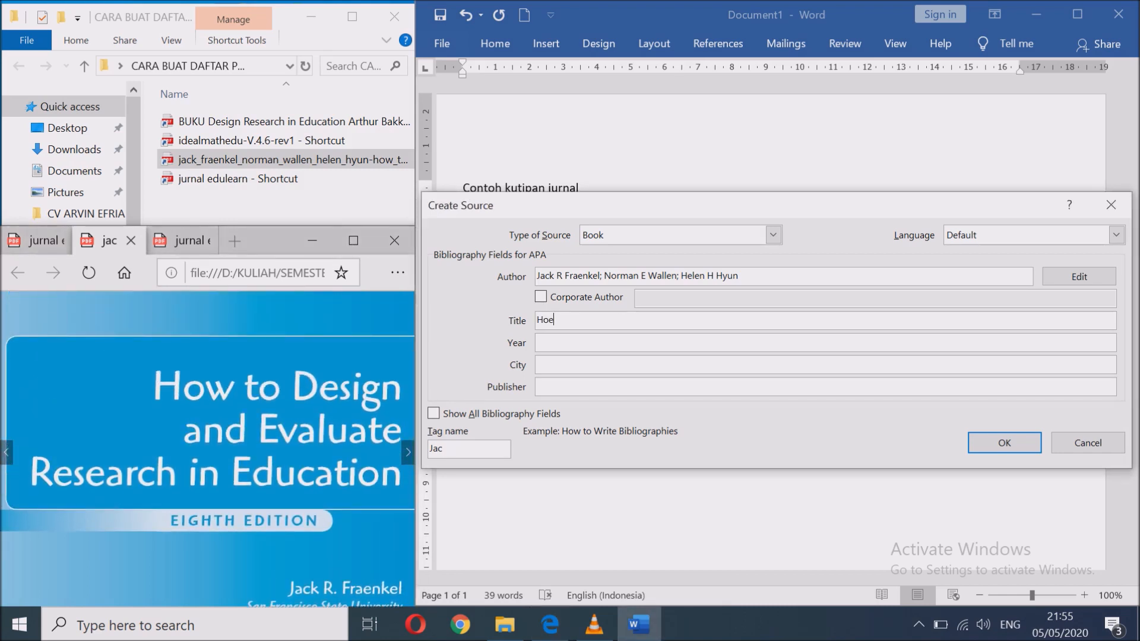
pyautogui.press('BackSpace')
pyautogui.write('w to Design an')
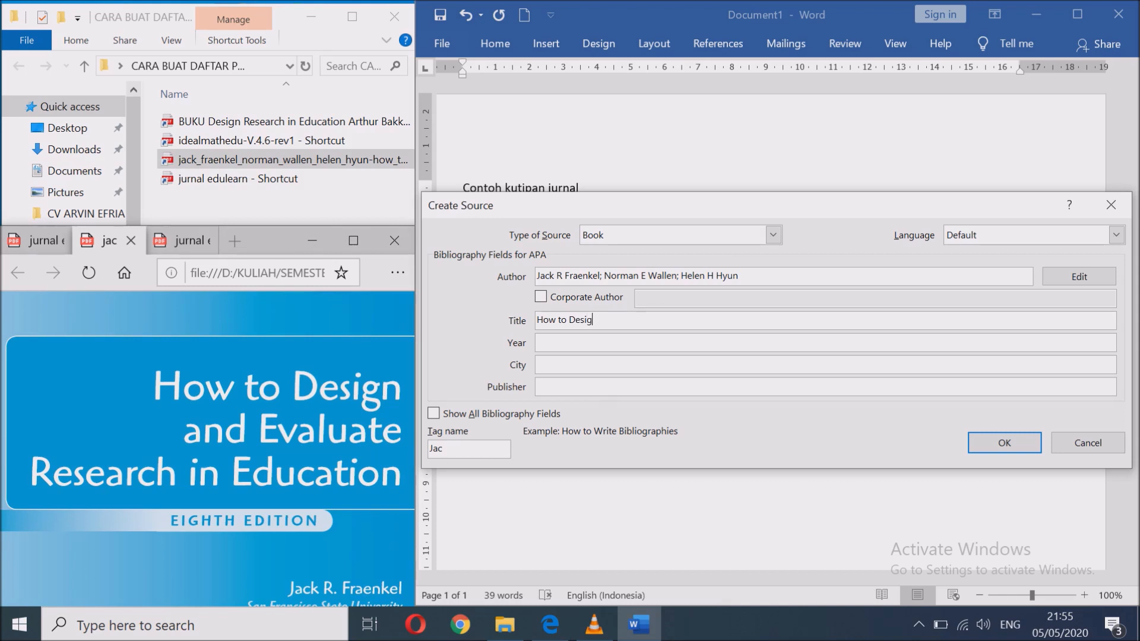
pyautogui.write('d Eval')
pyautogui.write('Research in Ef')
pyautogui.press('BackSpace')
pyautogui.write('ducation')
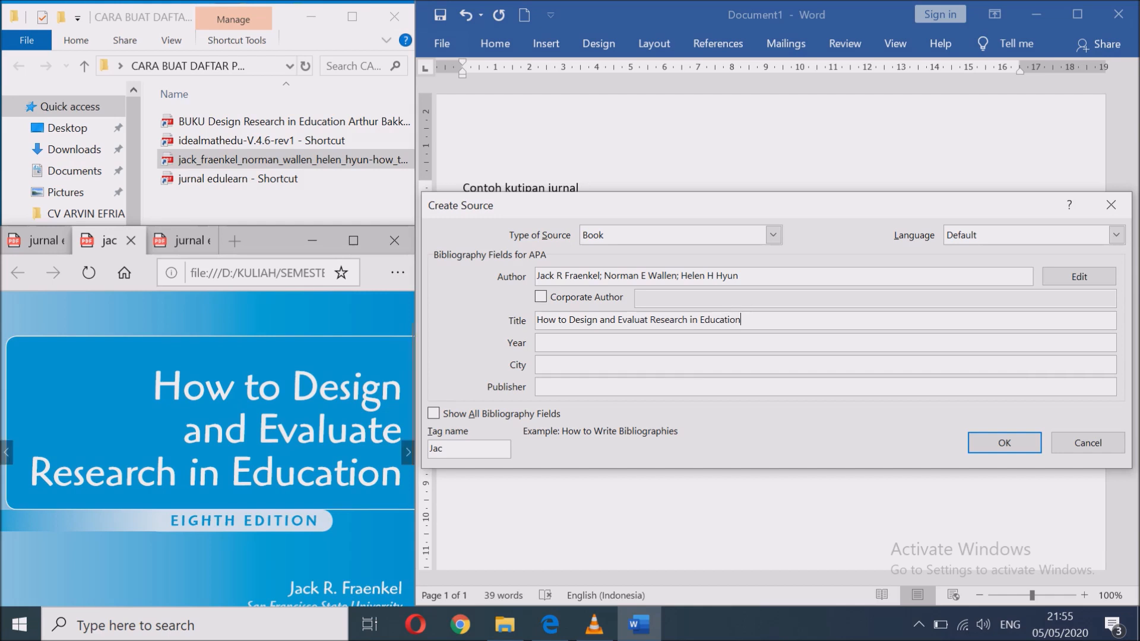
# Consult the PDF's publication page and set the book source's Year to 2012 and City to New York.
pyautogui.hotkey('alt', 'Tab')
pyautogui.press('Right')
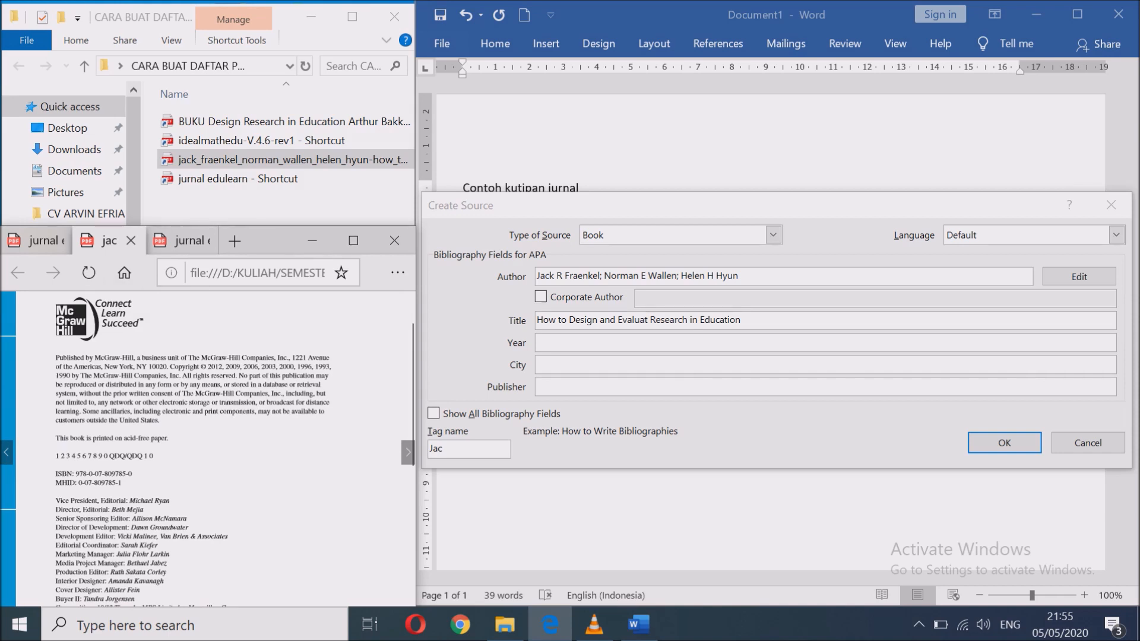
pyautogui.click(594, 342)
pyautogui.write('2012')
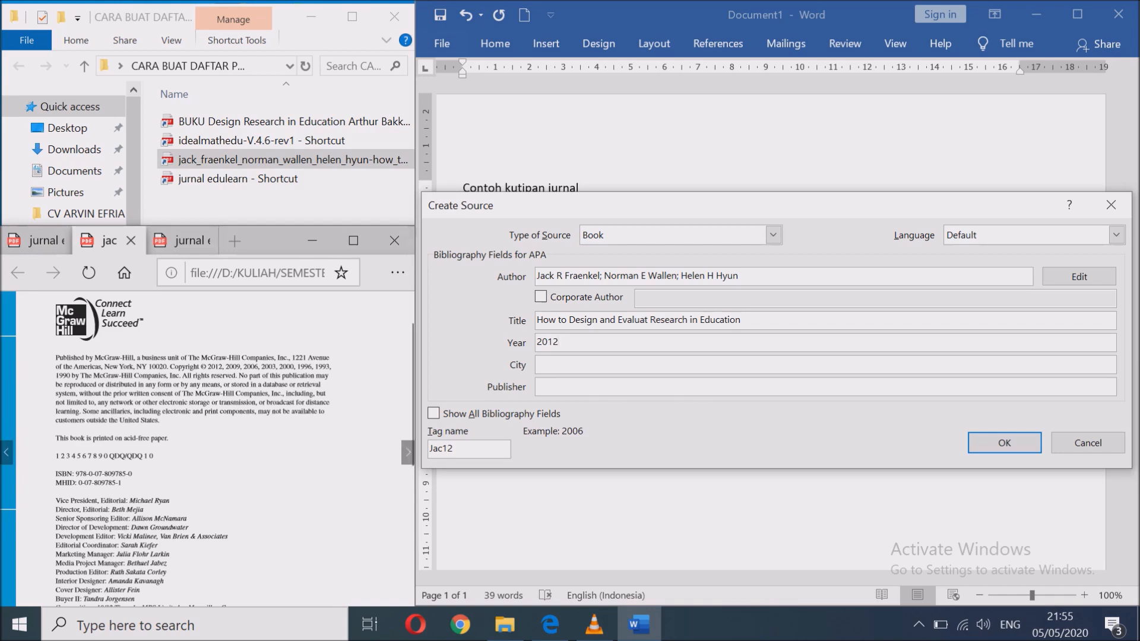
pyautogui.click(538, 364)
pyautogui.write('New York')
# Copy the publisher name McGraw-Hill from the PDF's publication page into the book source's Publisher field.
pyautogui.moveTo(93, 358); pyautogui.dragTo(134, 357)
pyautogui.hotkey('ctrl', 'c')
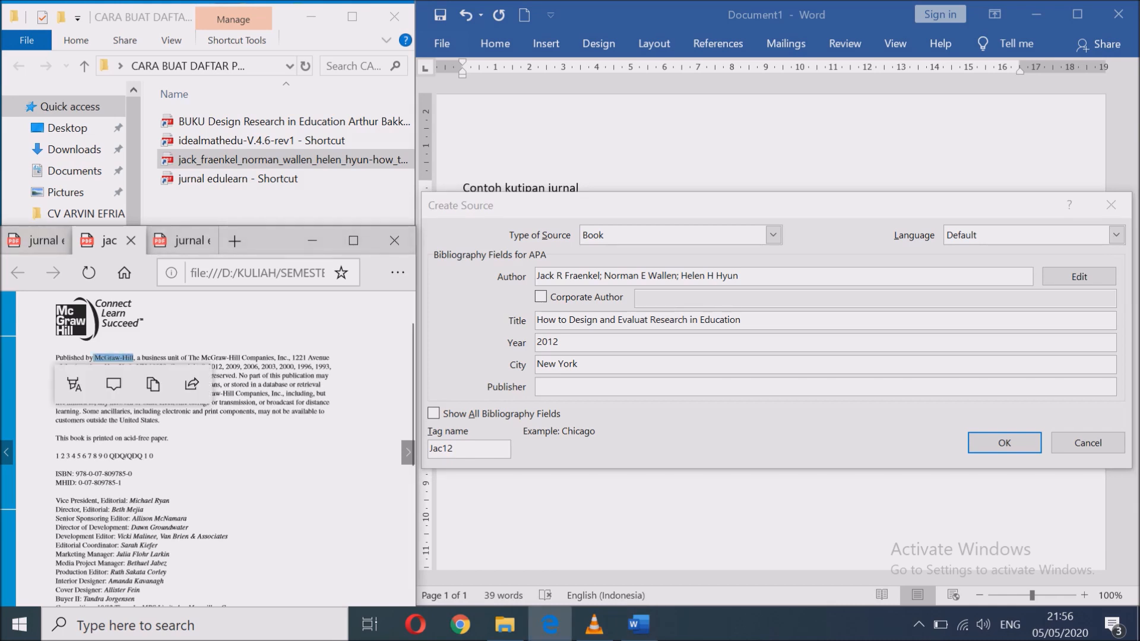
pyautogui.click(538, 386)
pyautogui.hotkey('ctrl', 'v')
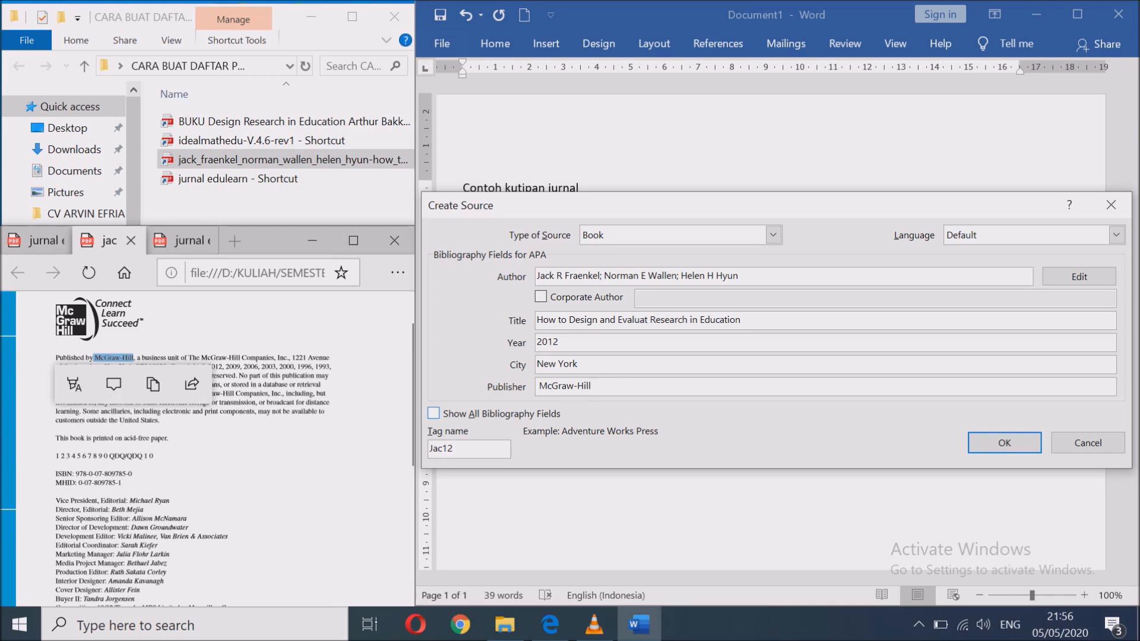
# Show all bibliography fields for the book source, look through the additional ones, and return to the short field list.
pyautogui.click(433, 413)
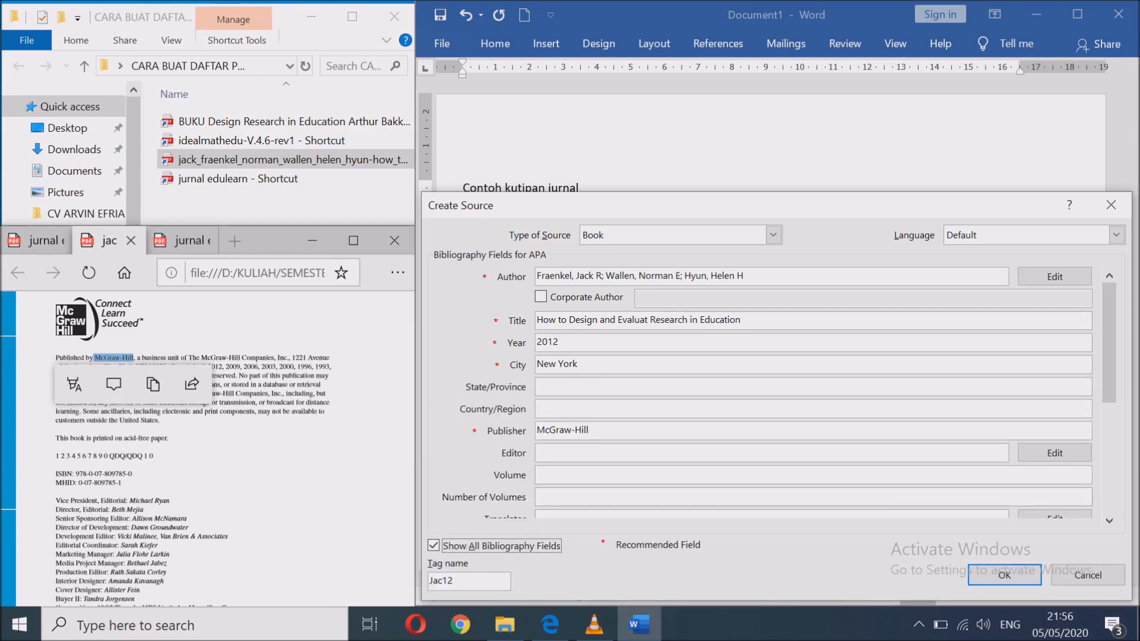
pyautogui.moveTo(1109, 343); pyautogui.dragTo(1109, 453)
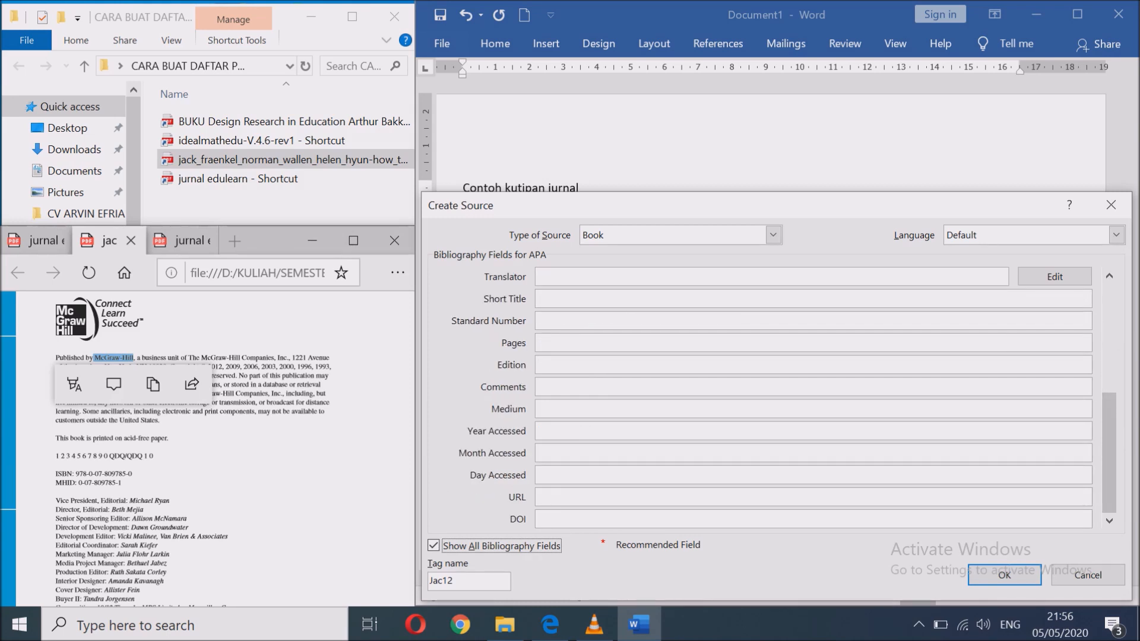
pyautogui.moveTo(1108, 454); pyautogui.dragTo(1109, 343)
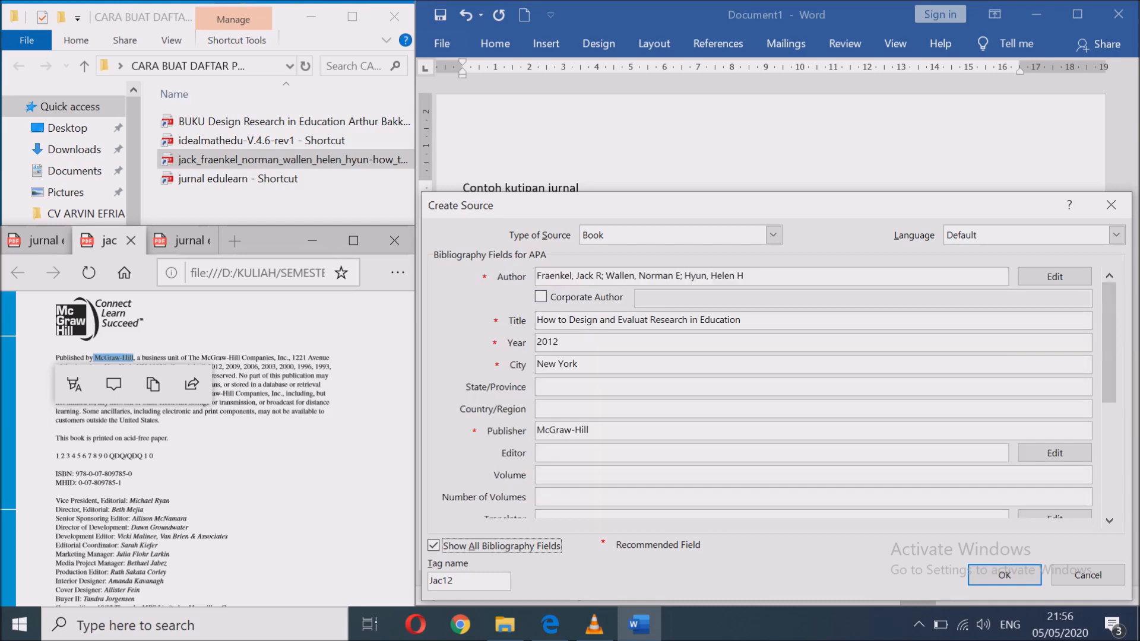
pyautogui.press('space')
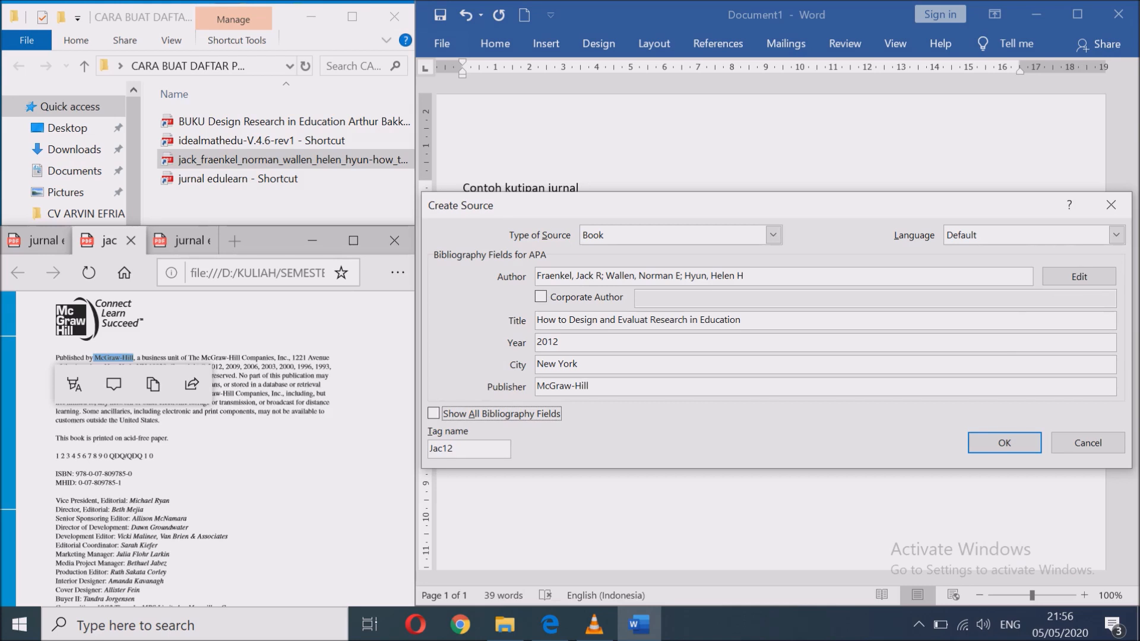
# Confirm the book source to insert its citation and end the research method sentence with a period.
pyautogui.click(1004, 443)
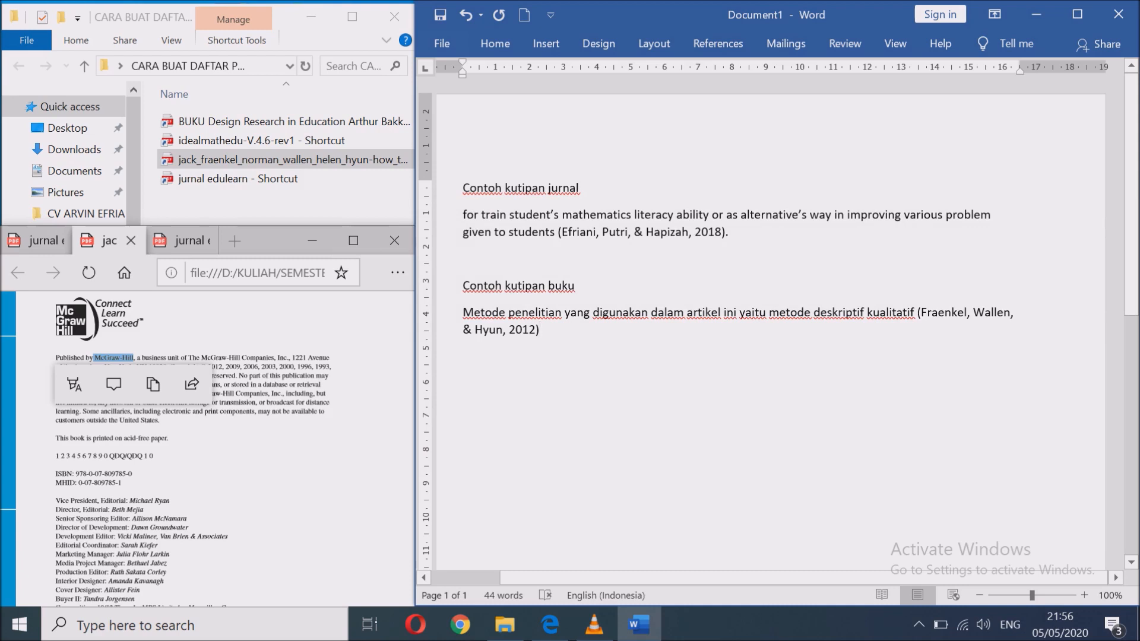
pyautogui.write('.')
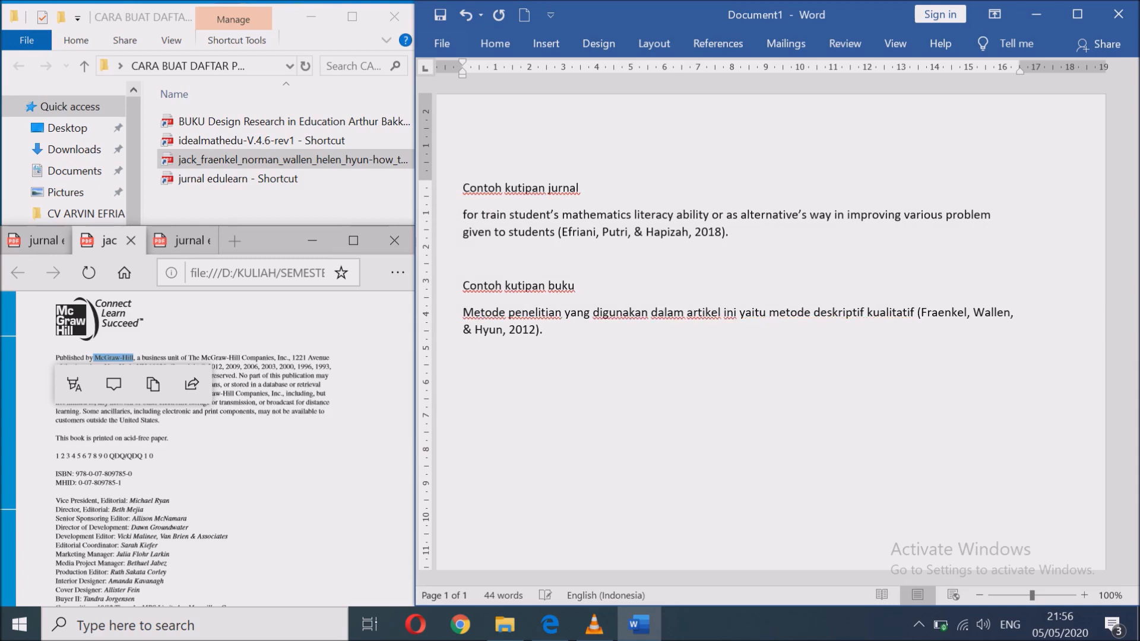
# Add the heading "DAFTAR PUSTAKA" below the book citation paragraph and start a new line under it.
pyautogui.press('Return')
pyautogui.write('DAFTAR ')
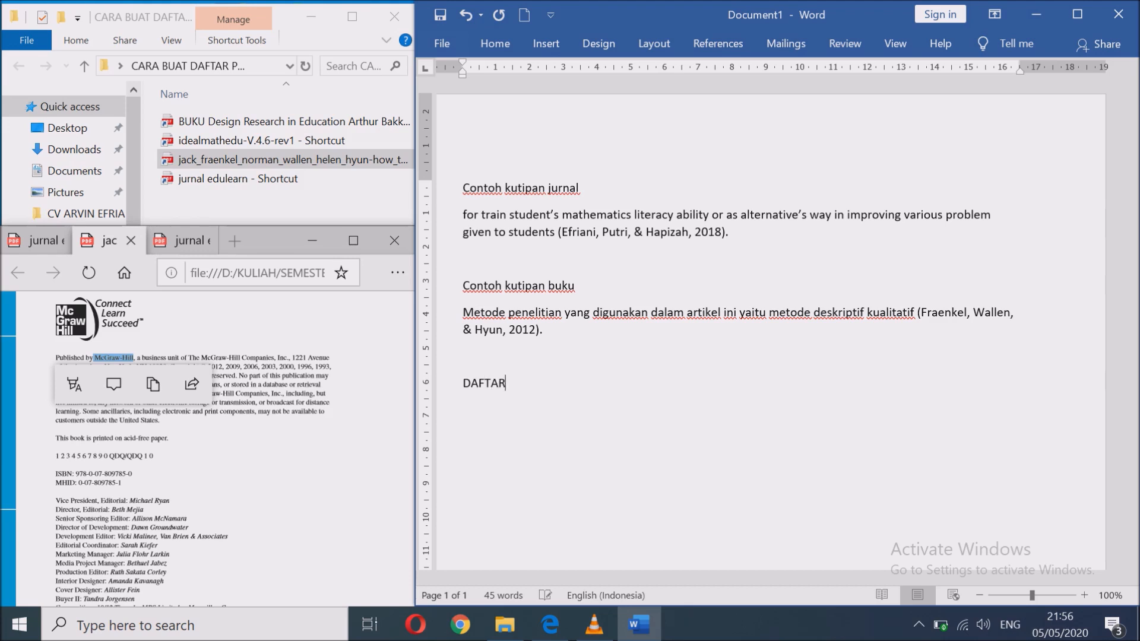
pyautogui.write('PUSTAKA')
pyautogui.press('Return')
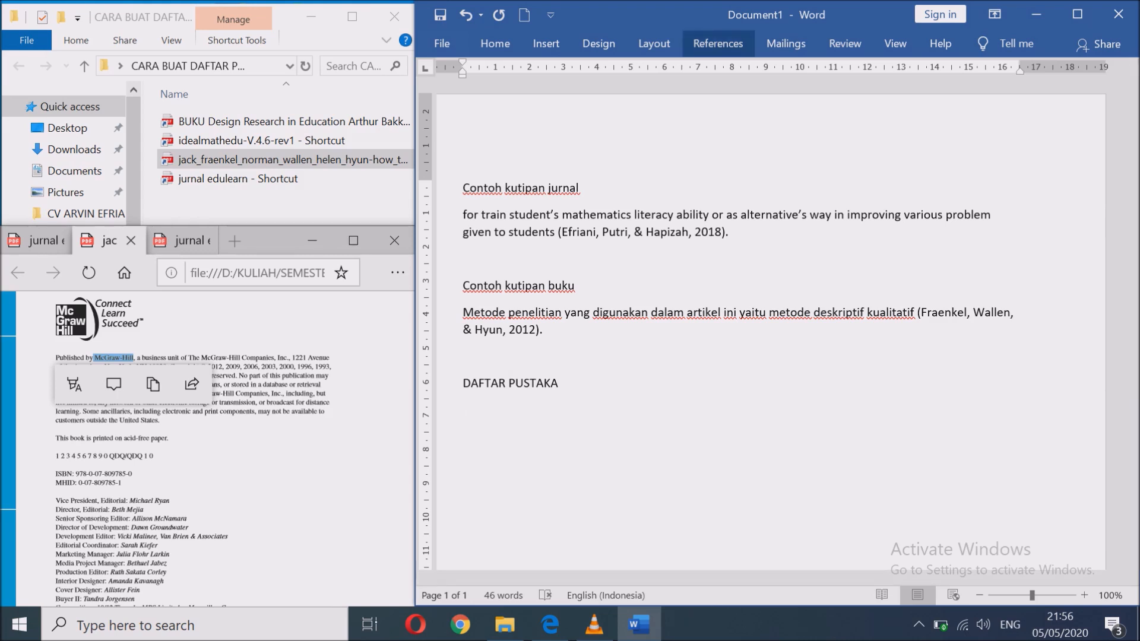
# Insert an APA bibliography without a built-in heading under "DAFTAR PUSTAKA" and collapse the ribbon.
pyautogui.click(717, 43)
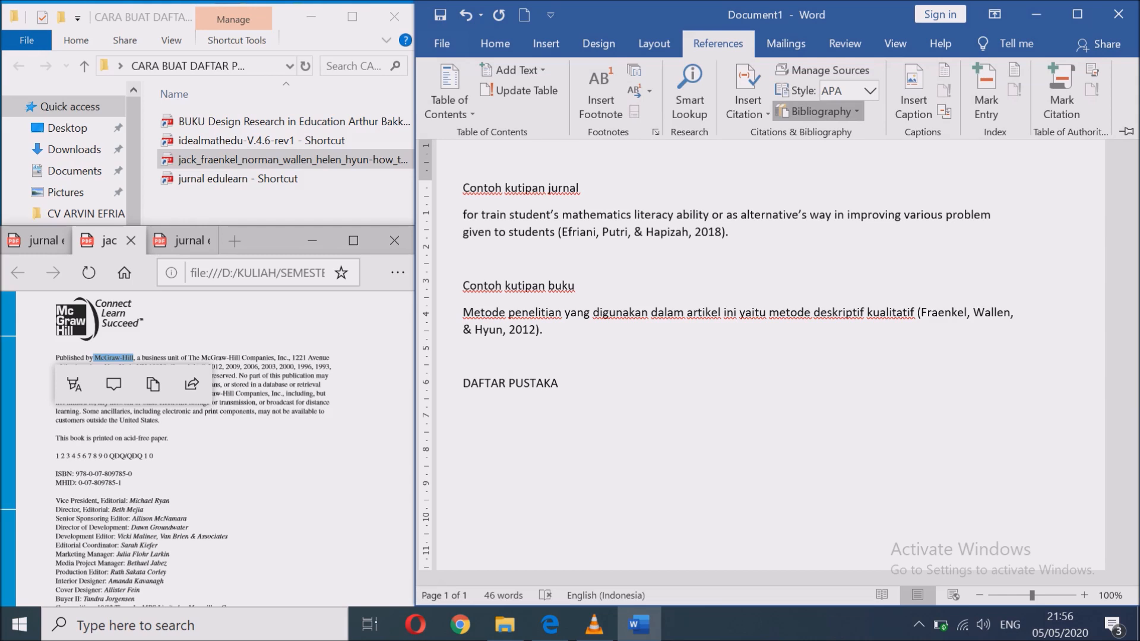
pyautogui.click(817, 111)
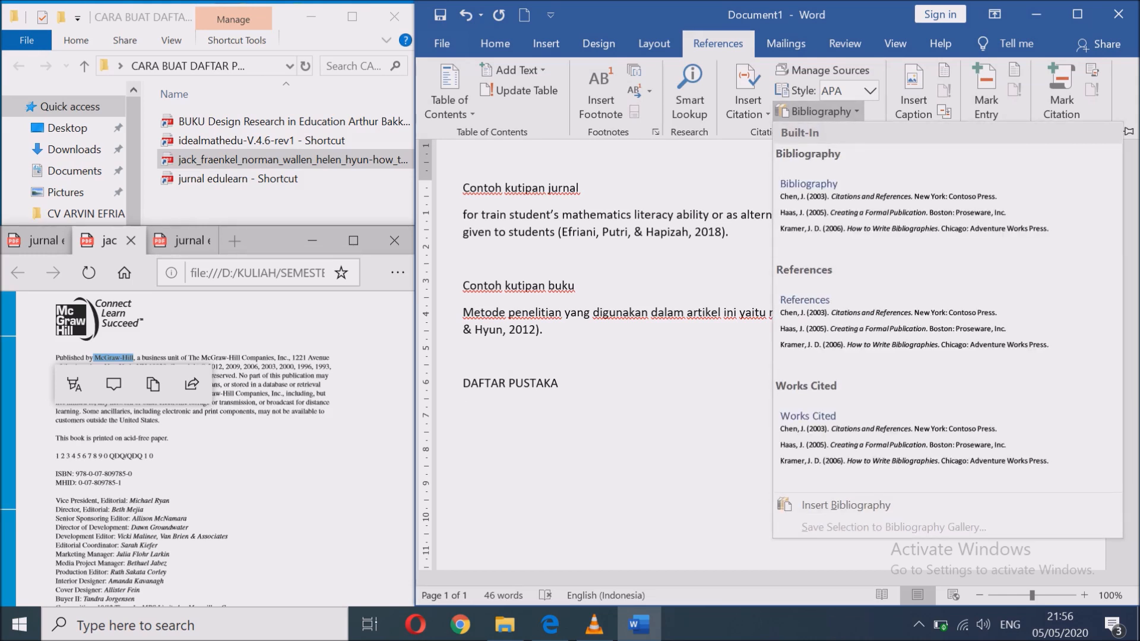
pyautogui.click(846, 505)
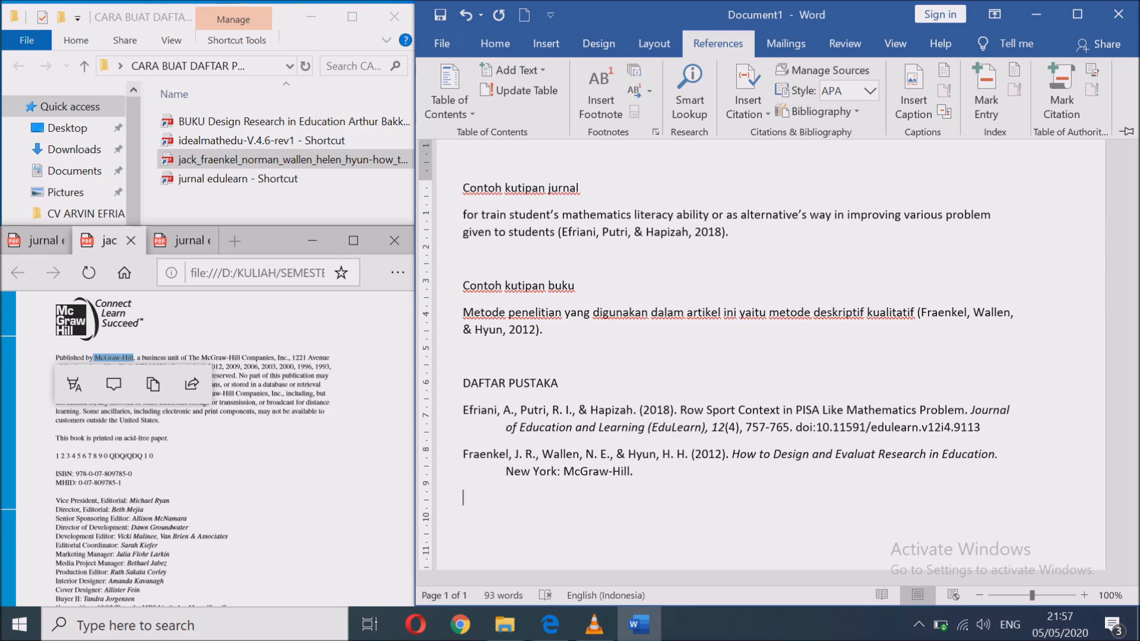
pyautogui.hotkey('ctrl', 'F1')
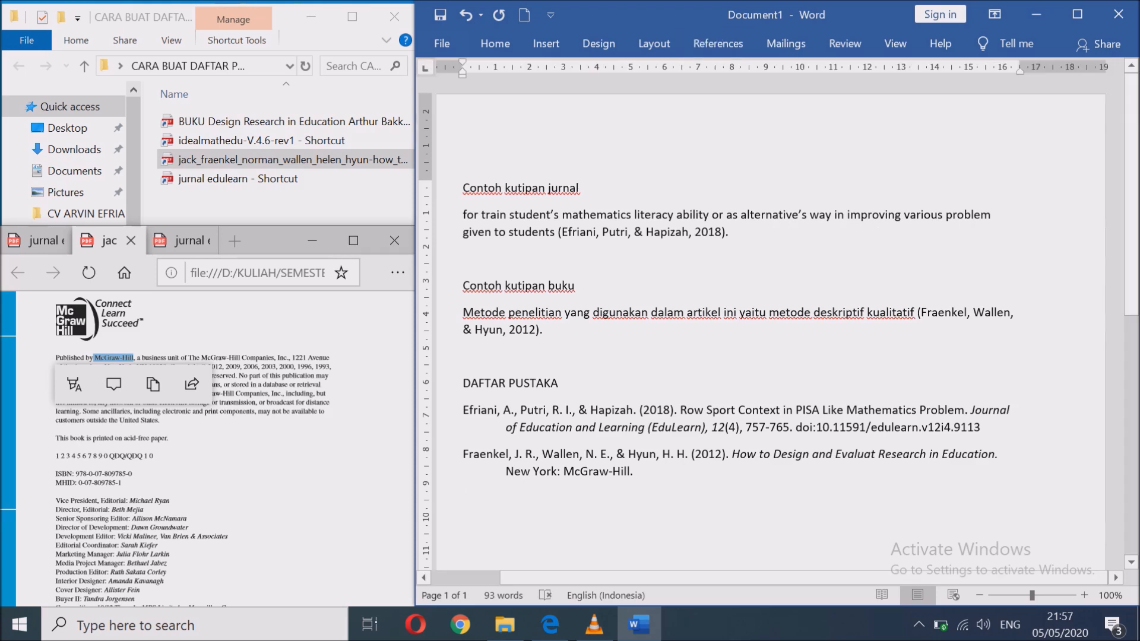